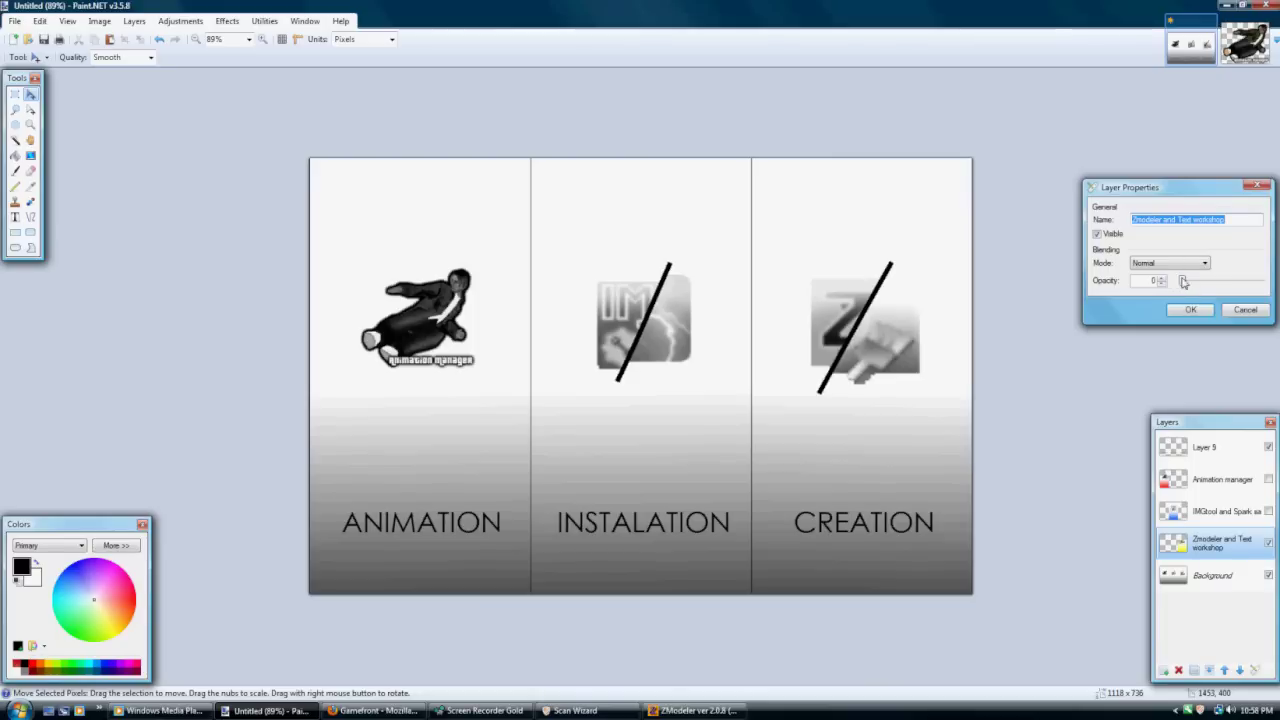
- Raise the Zmodeler and Text workshop layer's opacity from 0 to 255 and confirm
{"action": "left_click_drag", "start_coordinate": [1183, 281], "coordinate": [1270, 265]}
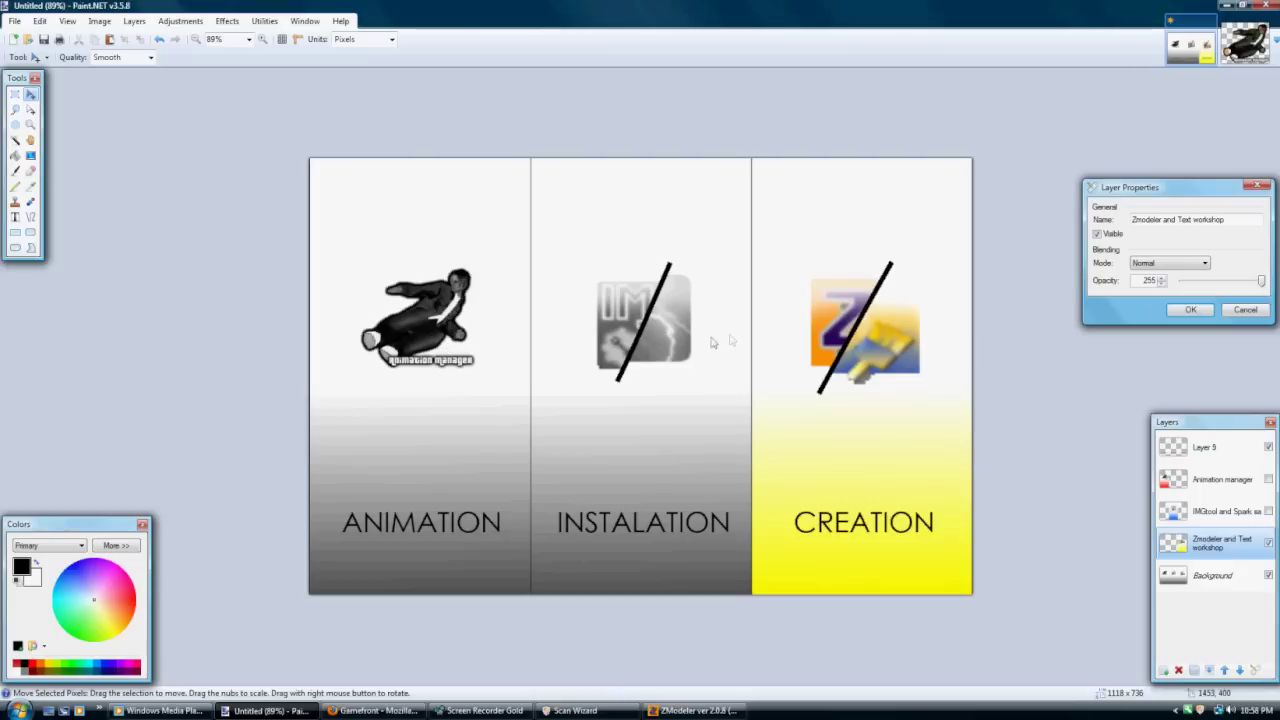
{"action": "left_click", "coordinate": [1190, 310]}
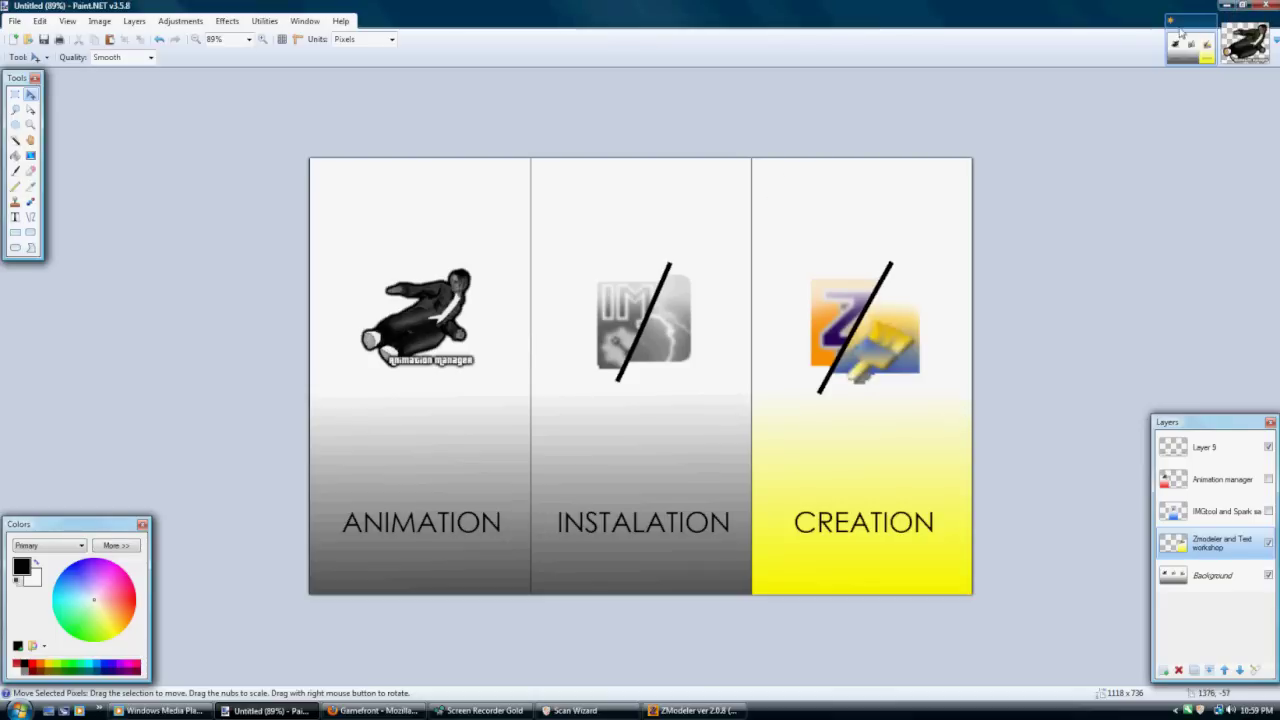
- Download Tools Of GTA San Andreas Moding.rar from milo34's Gamefront files page and open it in WinRAR
{"action": "left_click", "coordinate": [1224, 7]}
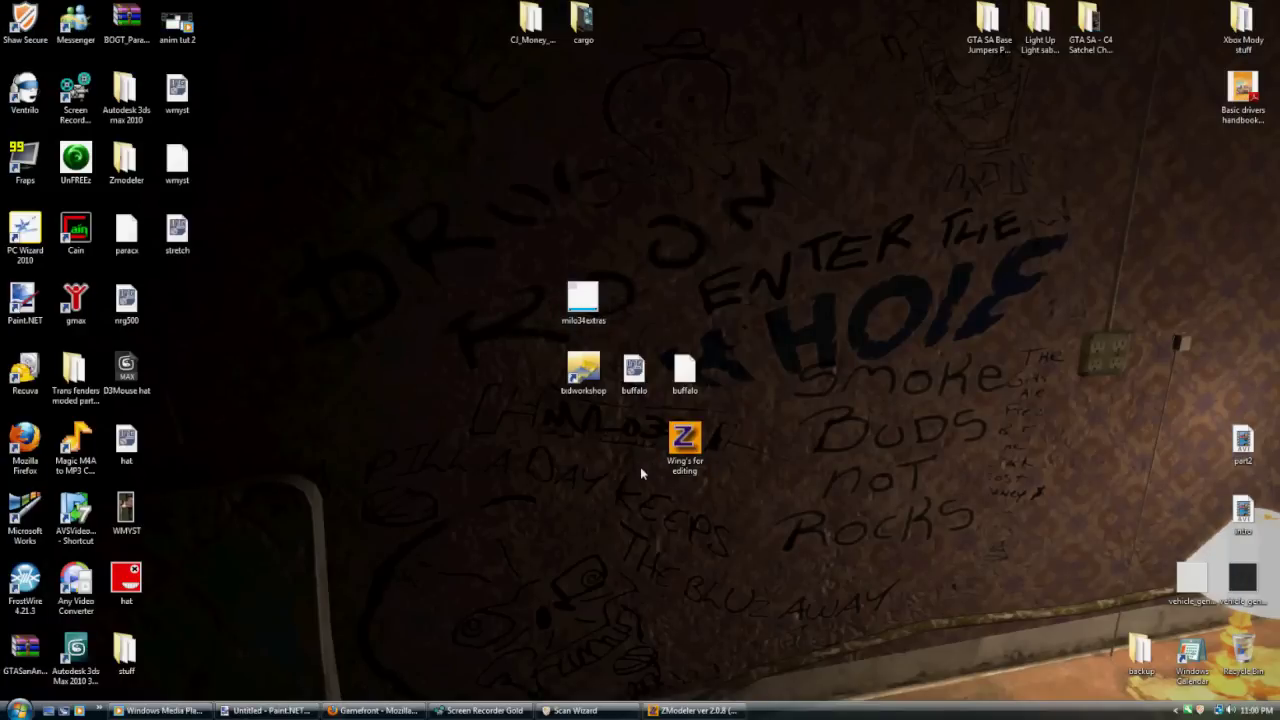
{"action": "left_click", "coordinate": [372, 710]}
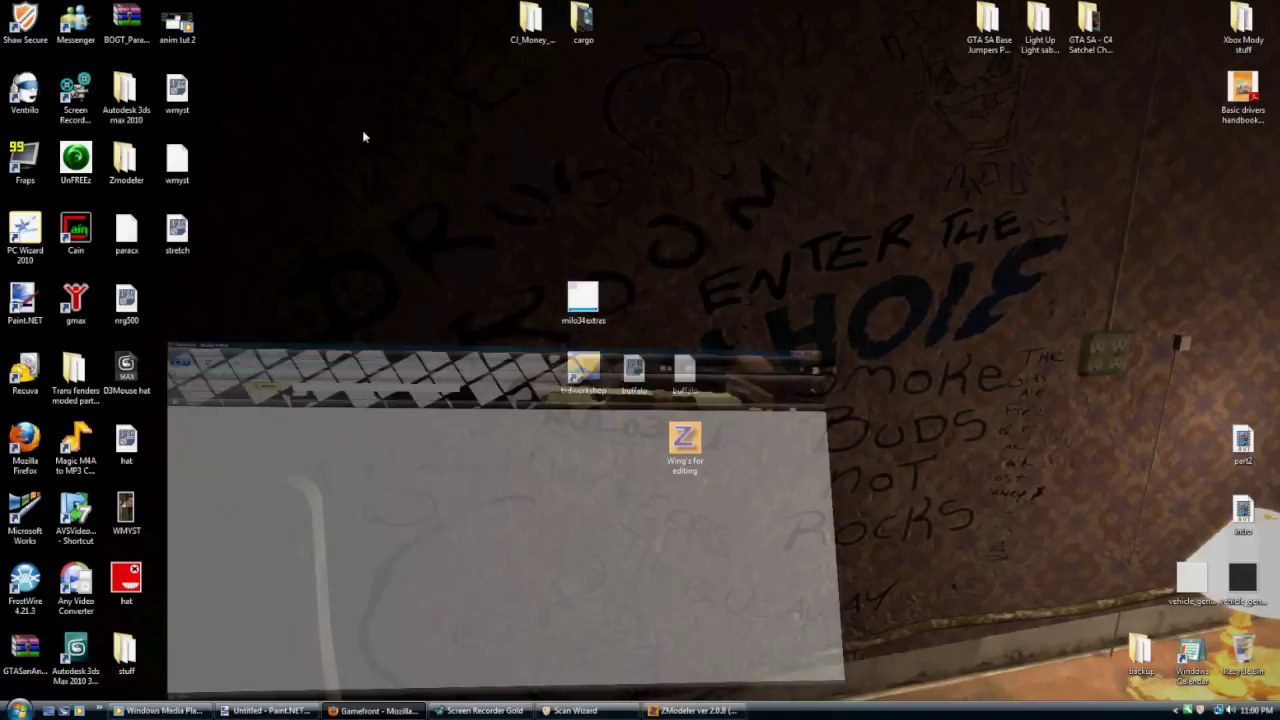
{"action": "left_click", "coordinate": [15, 41]}
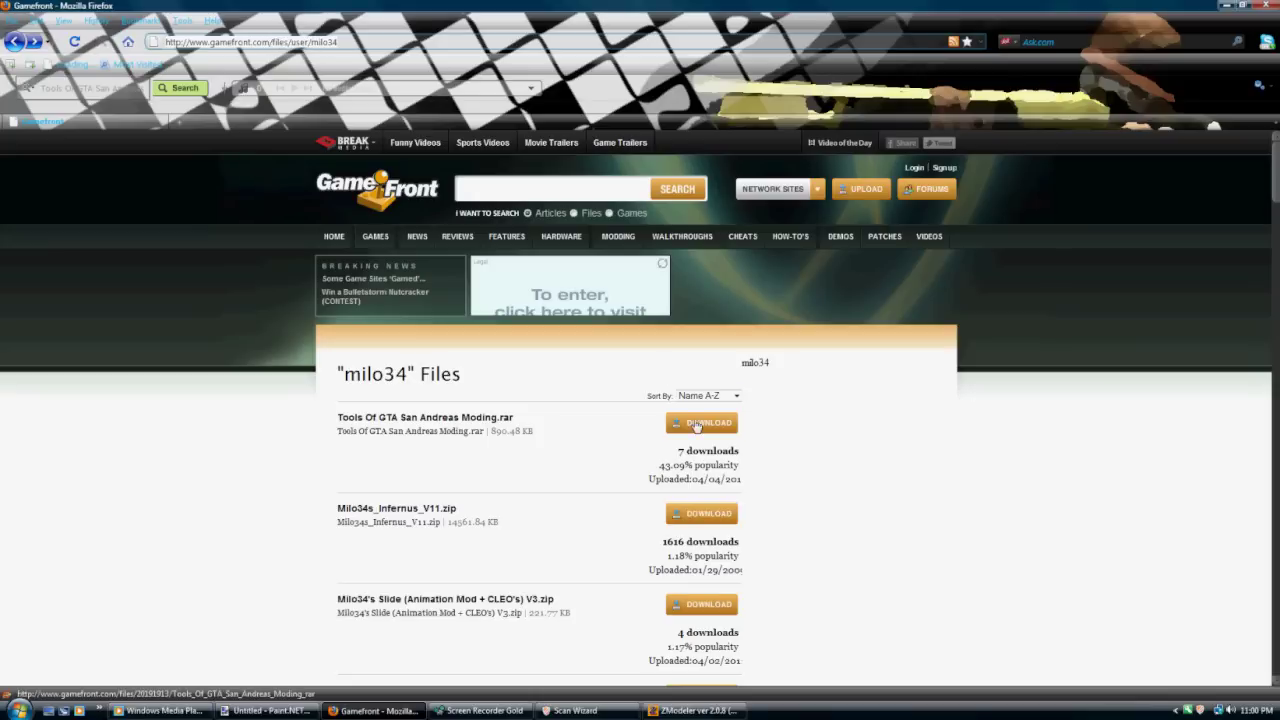
{"action": "left_click", "coordinate": [697, 425]}
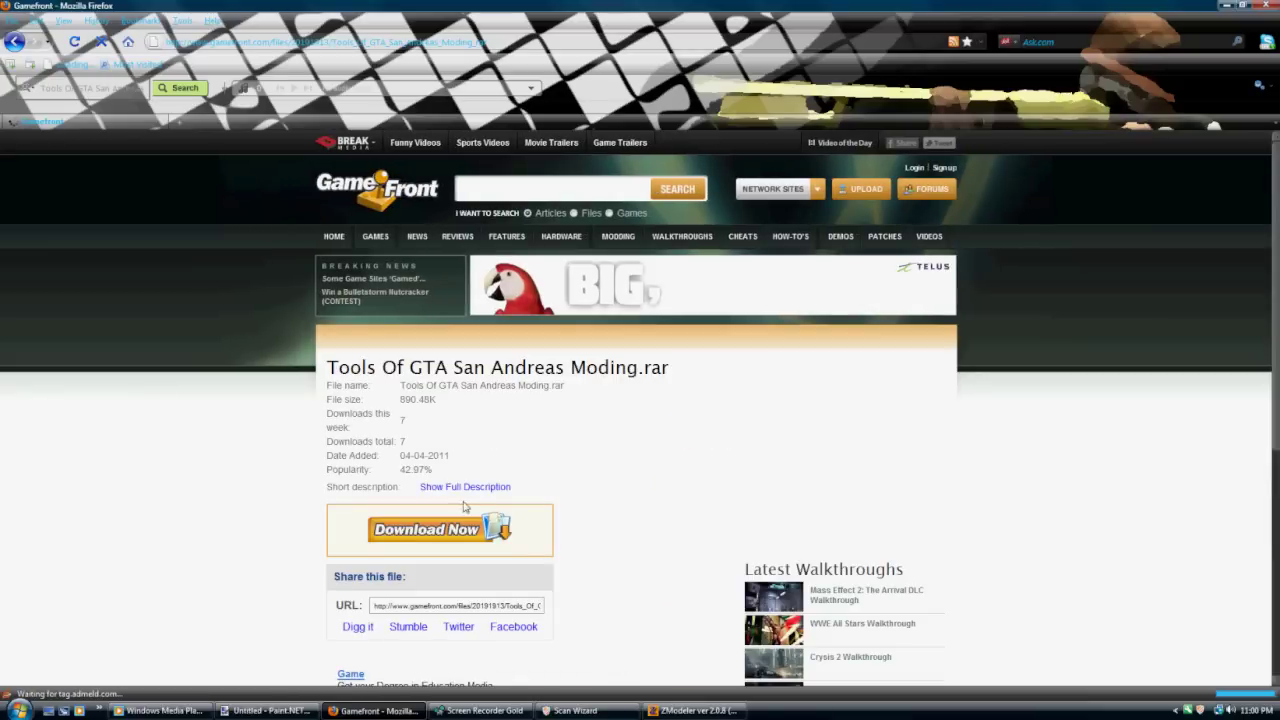
{"action": "left_click", "coordinate": [459, 528]}
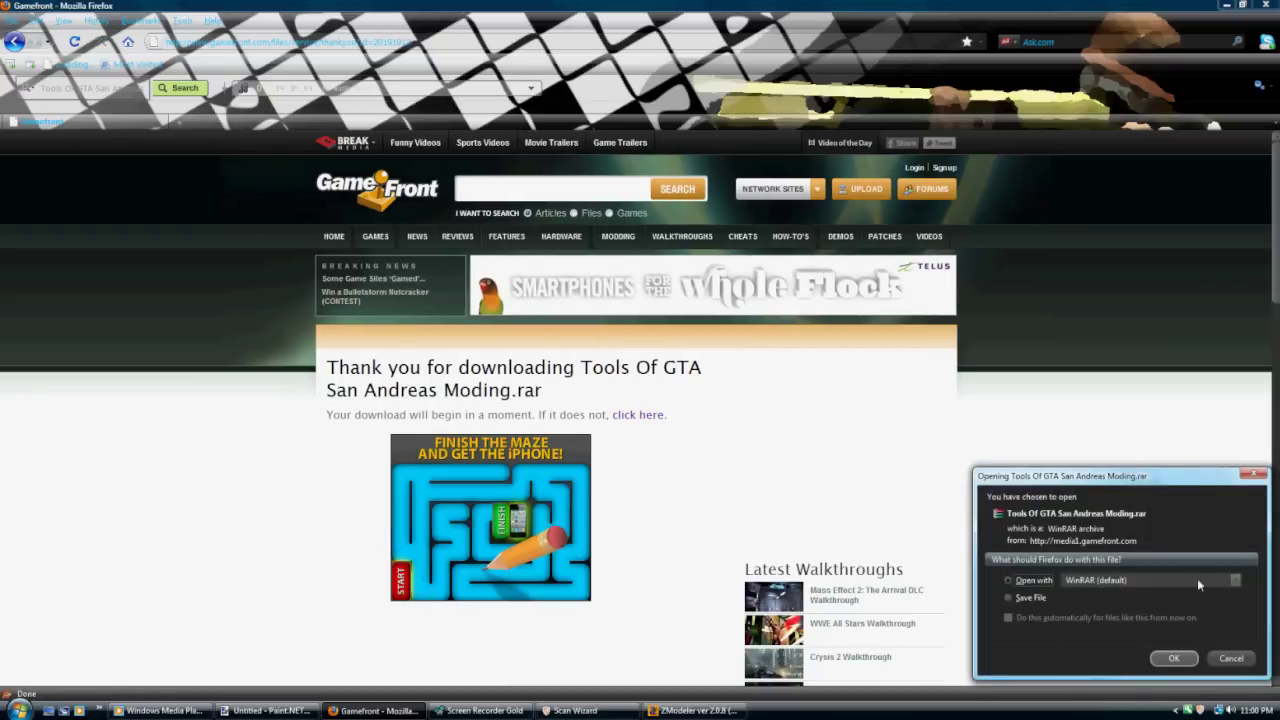
{"action": "left_click", "coordinate": [1175, 659]}
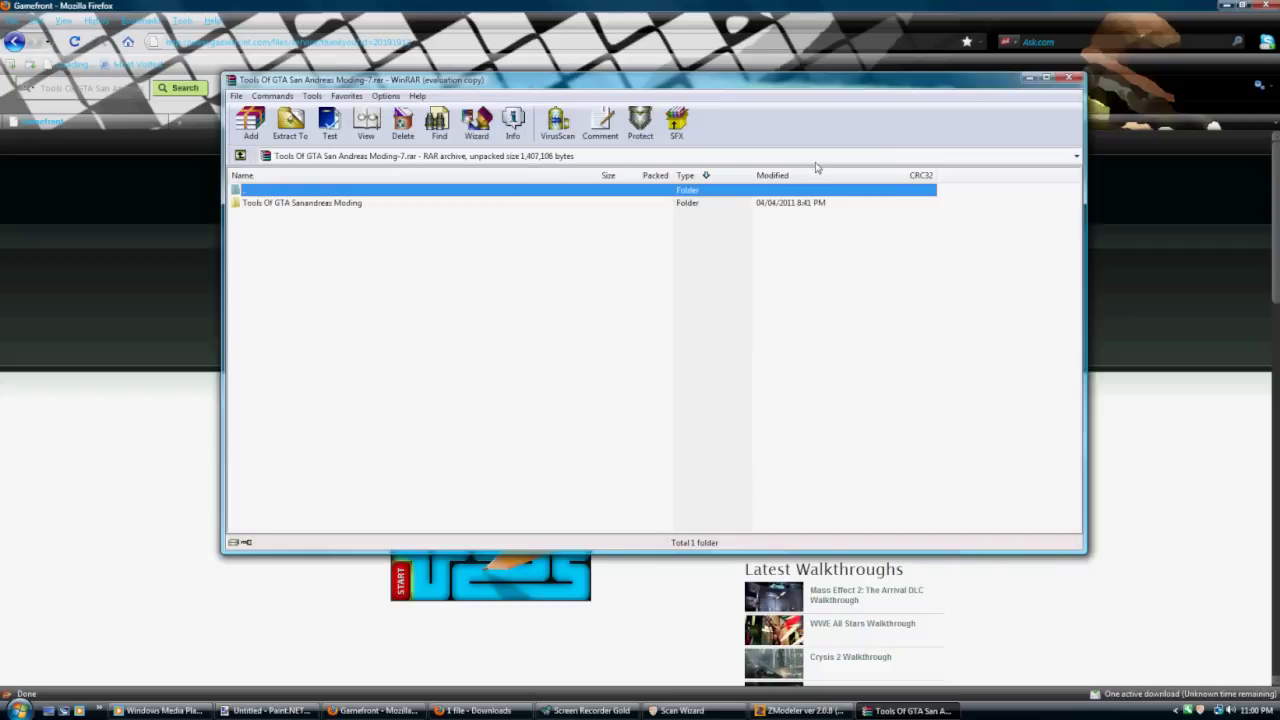
- Dismiss the WinRAR licence reminder and clear the tools archive from Firefox's downloads list
{"action": "left_click", "coordinate": [1236, 12]}
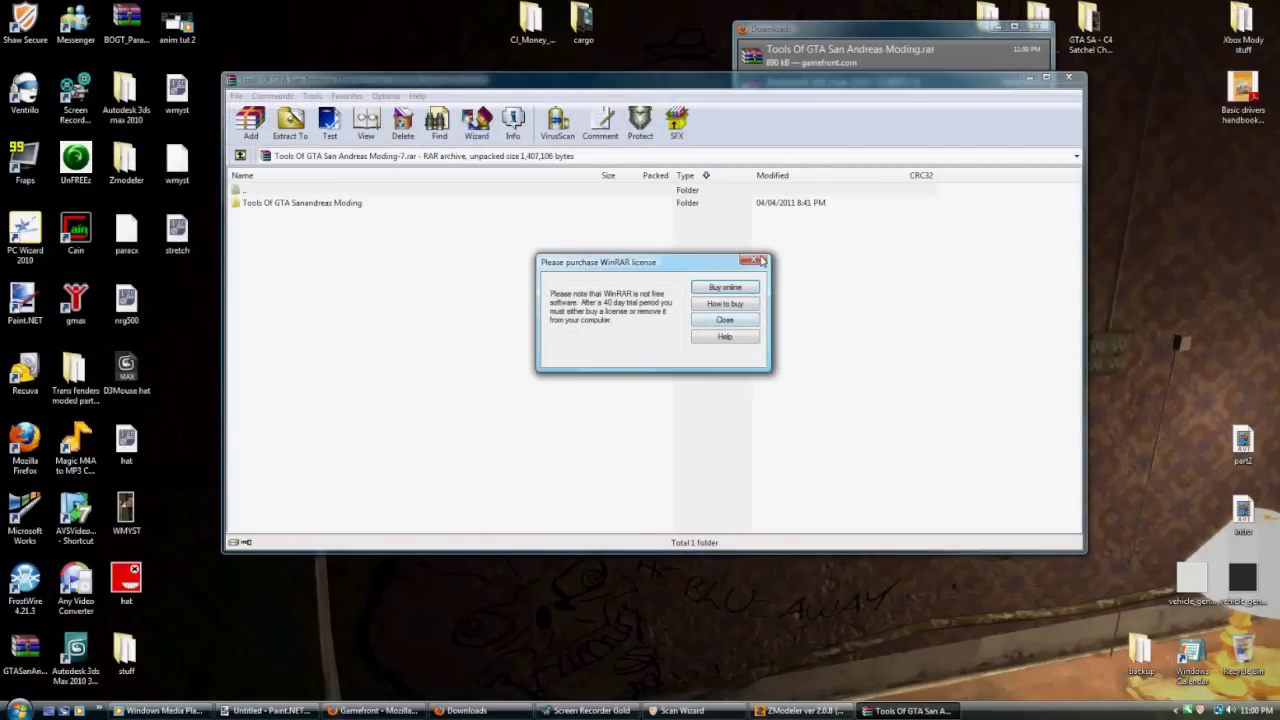
{"action": "left_click", "coordinate": [752, 263]}
{"action": "left_click", "coordinate": [840, 48]}
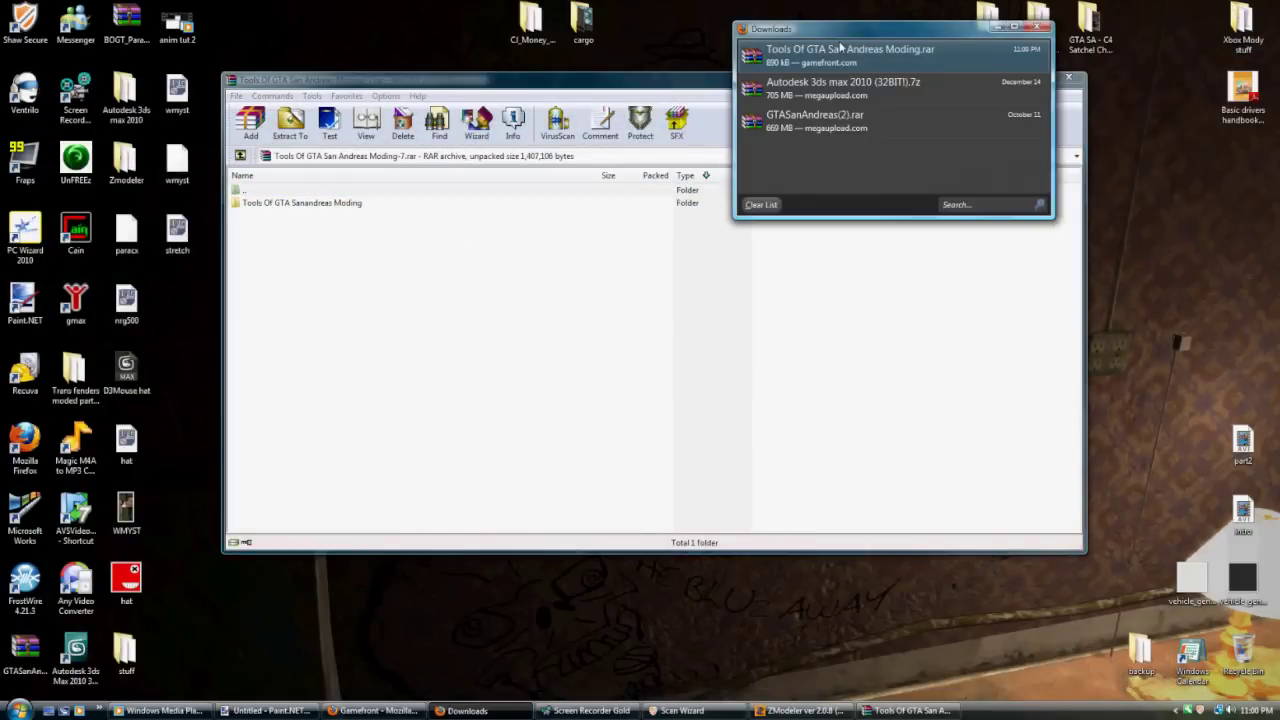
{"action": "key", "text": "Delete"}
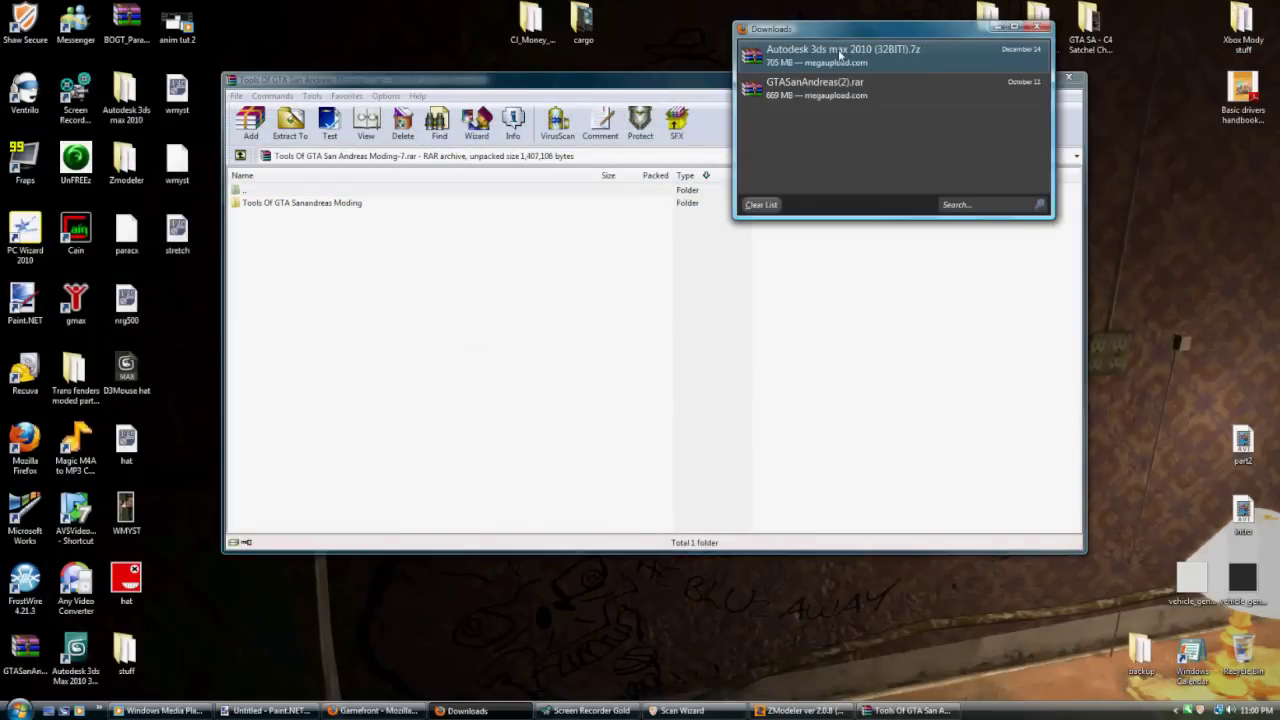
{"action": "left_click", "coordinate": [1043, 27]}
- Browse into Tools Of GTA Sanandreas Moding and IMG tools' Spark SA folder, then back to the tool folders
{"action": "double_click", "coordinate": [366, 203]}
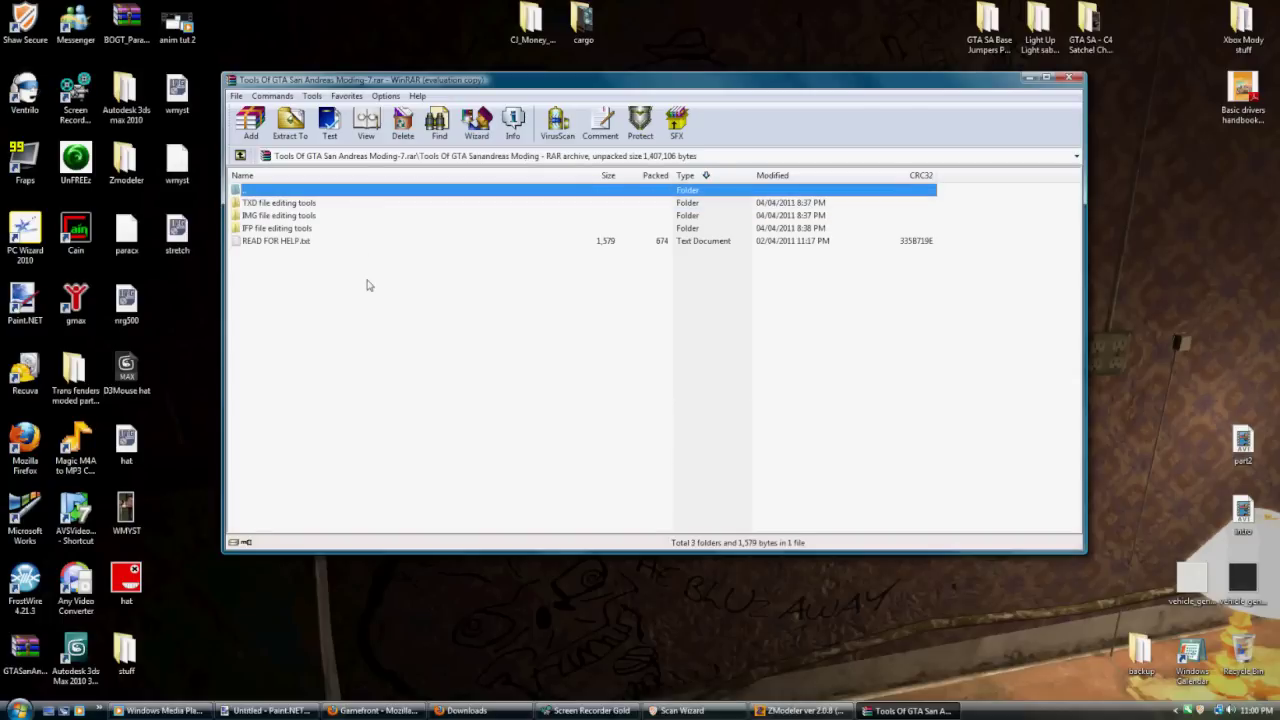
{"action": "left_click", "coordinate": [277, 207]}
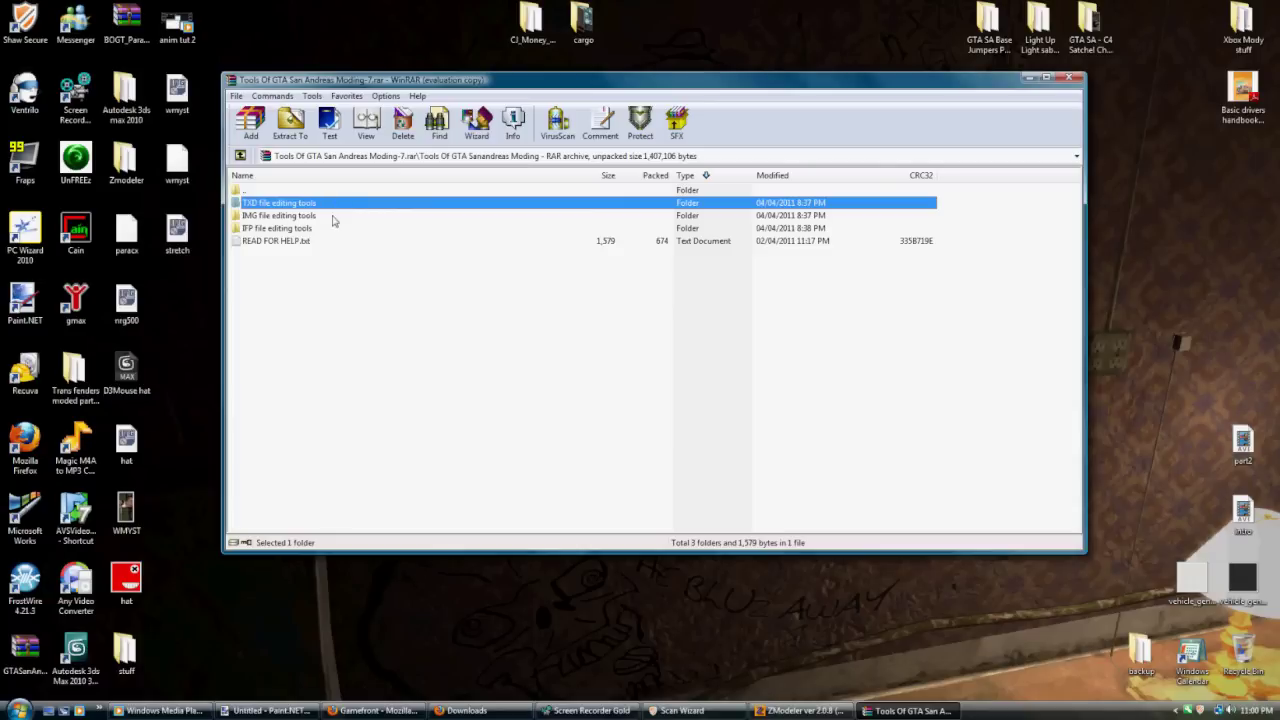
{"action": "double_click", "coordinate": [334, 216]}
{"action": "double_click", "coordinate": [272, 205]}
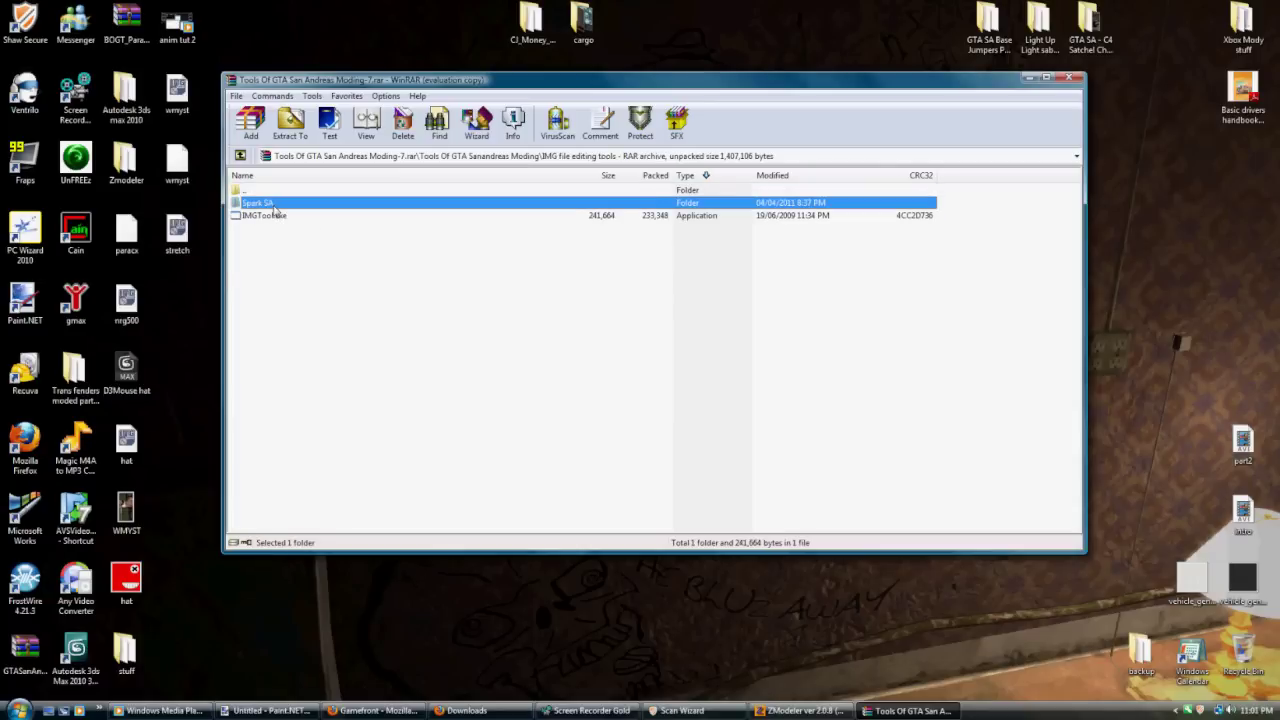
{"action": "left_click", "coordinate": [265, 268]}
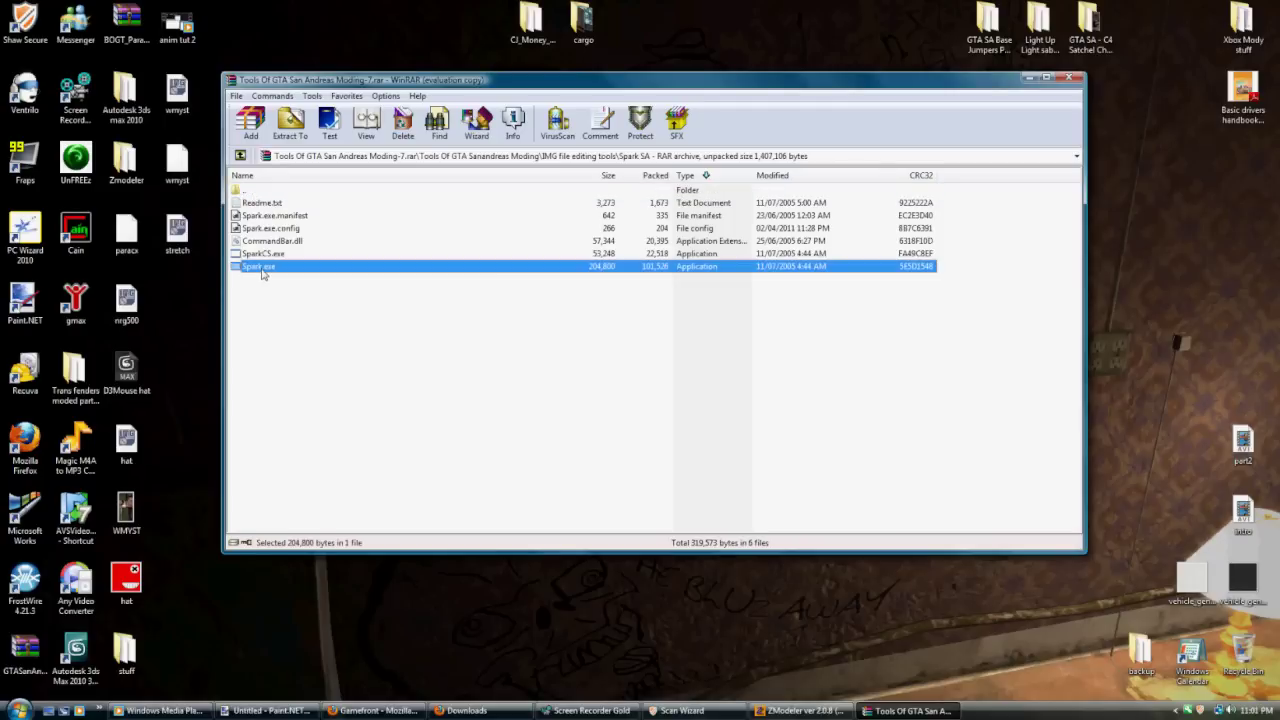
{"action": "left_click", "coordinate": [240, 156]}
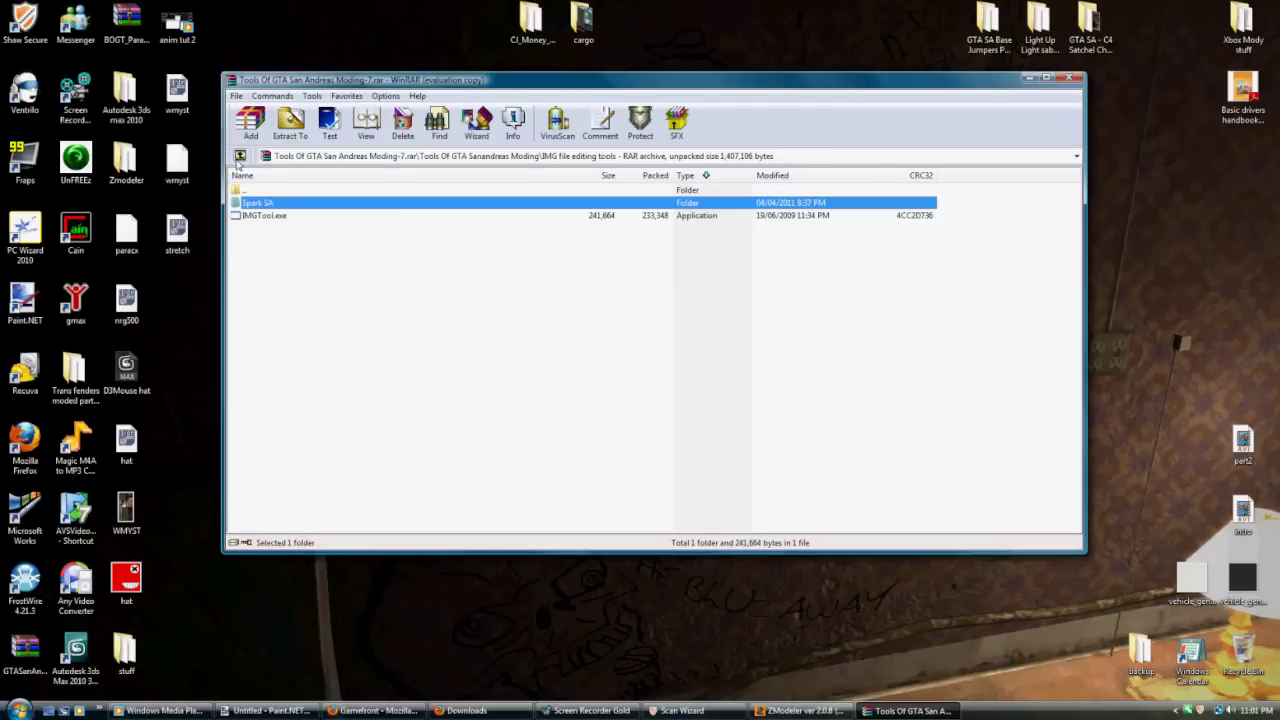
{"action": "left_click", "coordinate": [240, 156]}
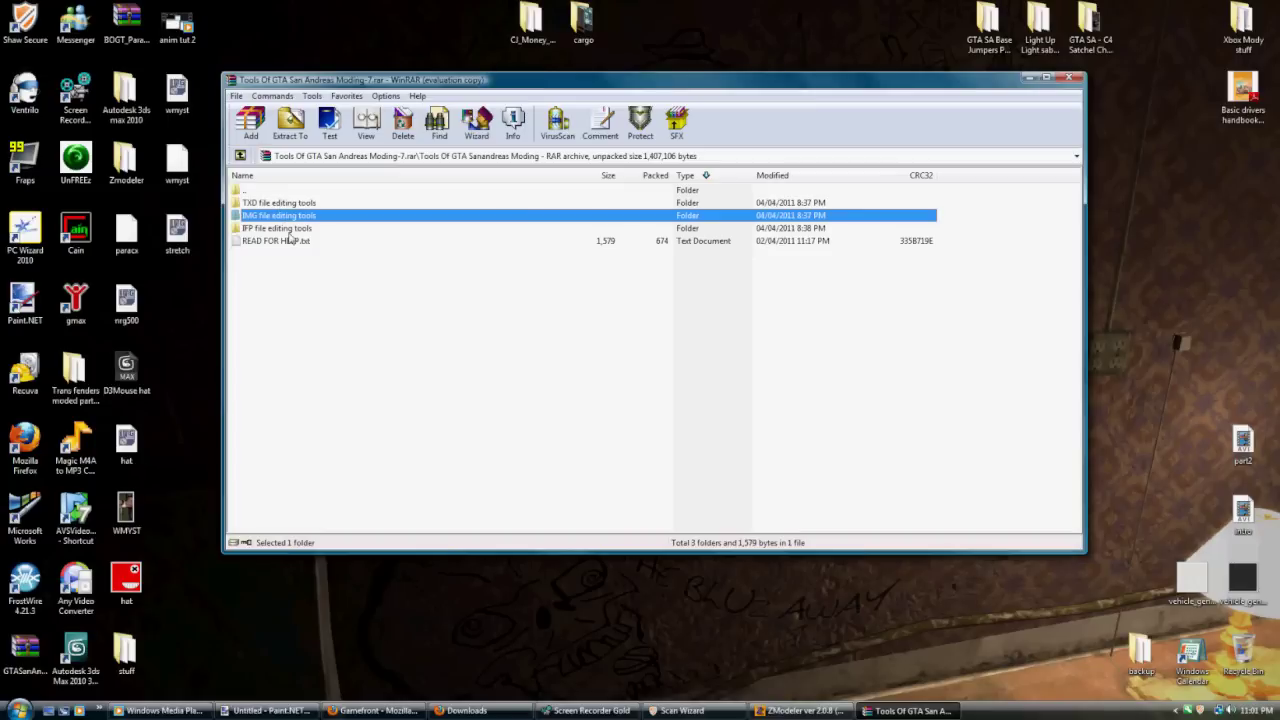
{"action": "left_click", "coordinate": [289, 234]}
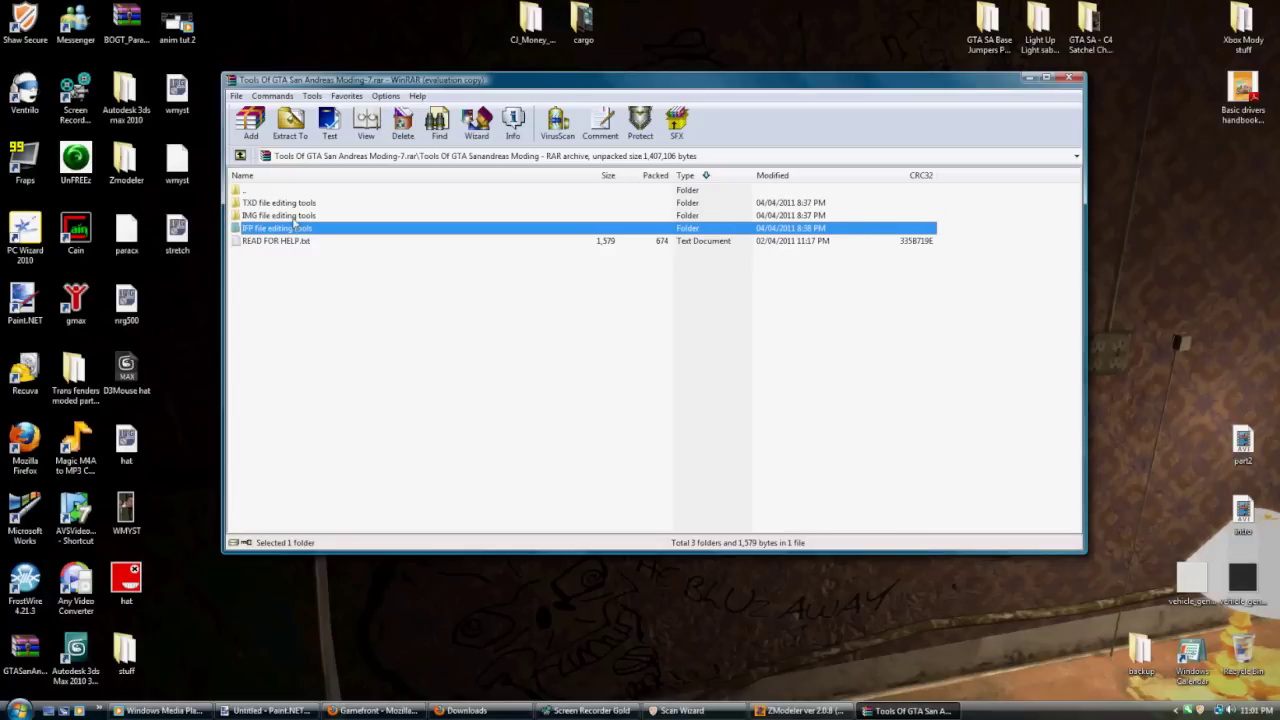
{"action": "left_click", "coordinate": [295, 218]}
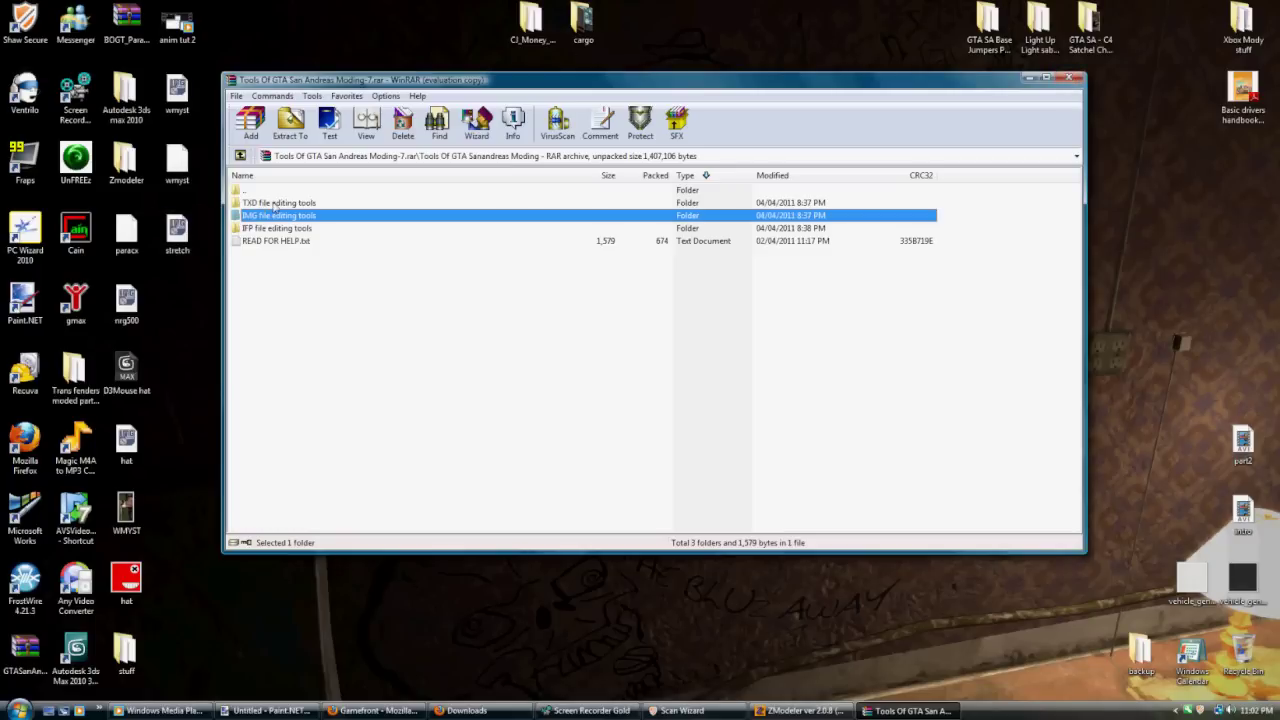
- Return to the archive's top level and close the WinRAR window
{"action": "left_click", "coordinate": [240, 156]}
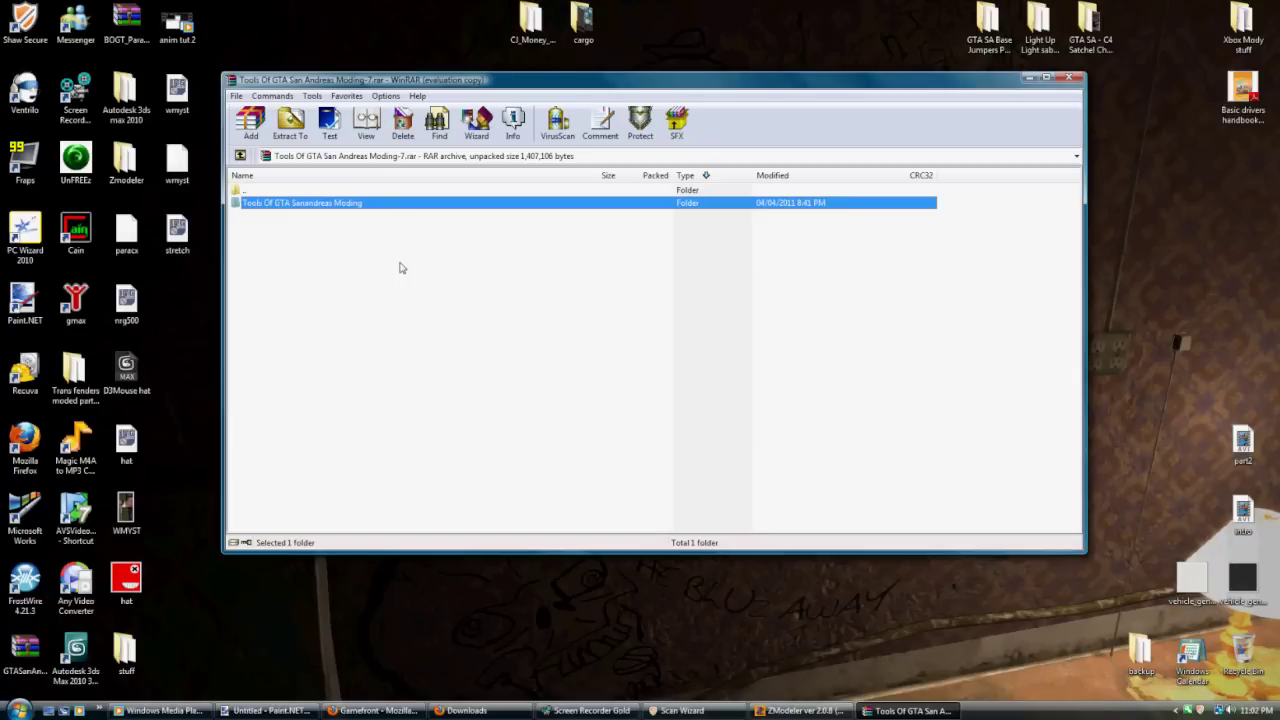
{"action": "left_click", "coordinate": [1068, 80]}
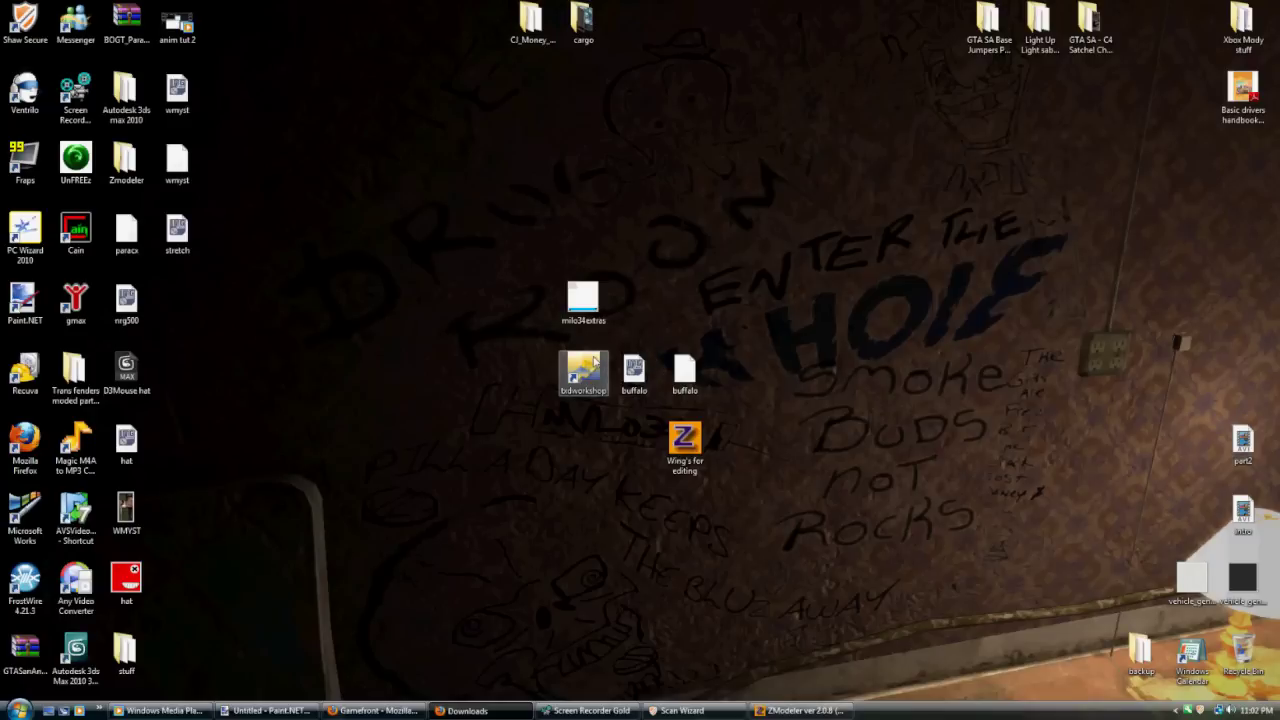
- Launch TXD Workshop from its desktop shortcut, enlarge the window and move it up-left
{"action": "left_click", "coordinate": [594, 361]}
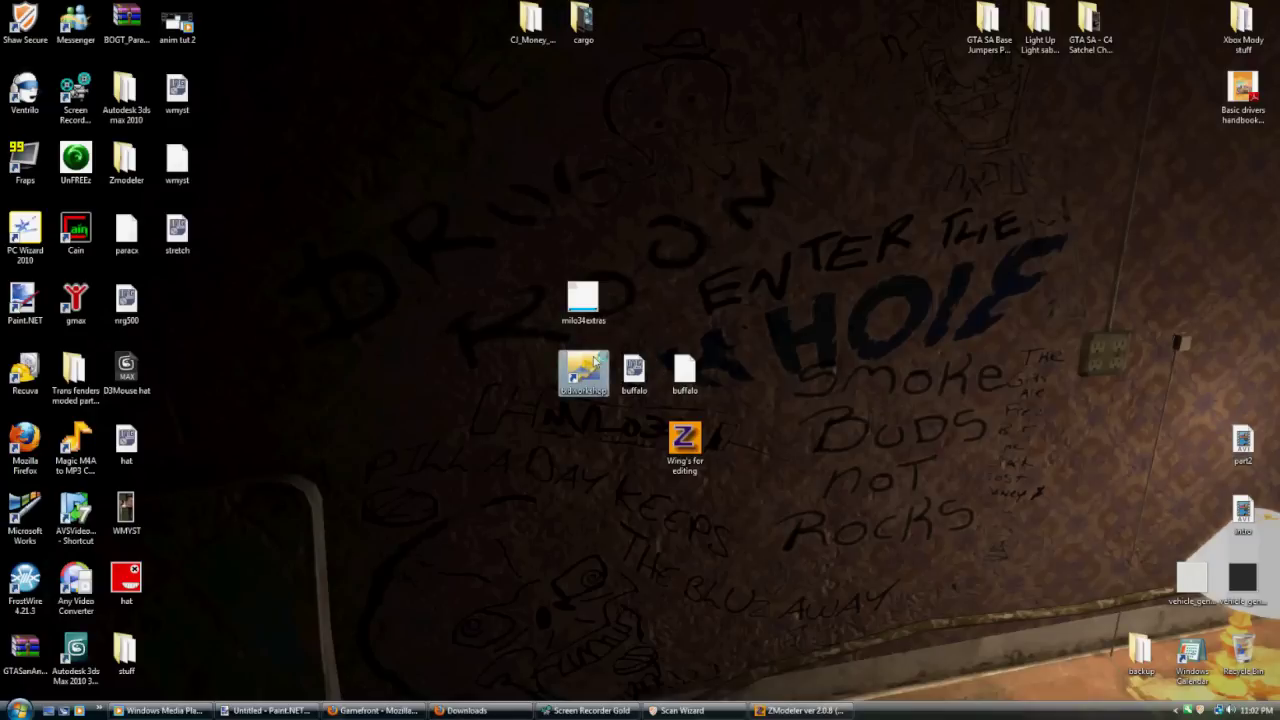
{"action": "double_click", "coordinate": [594, 361]}
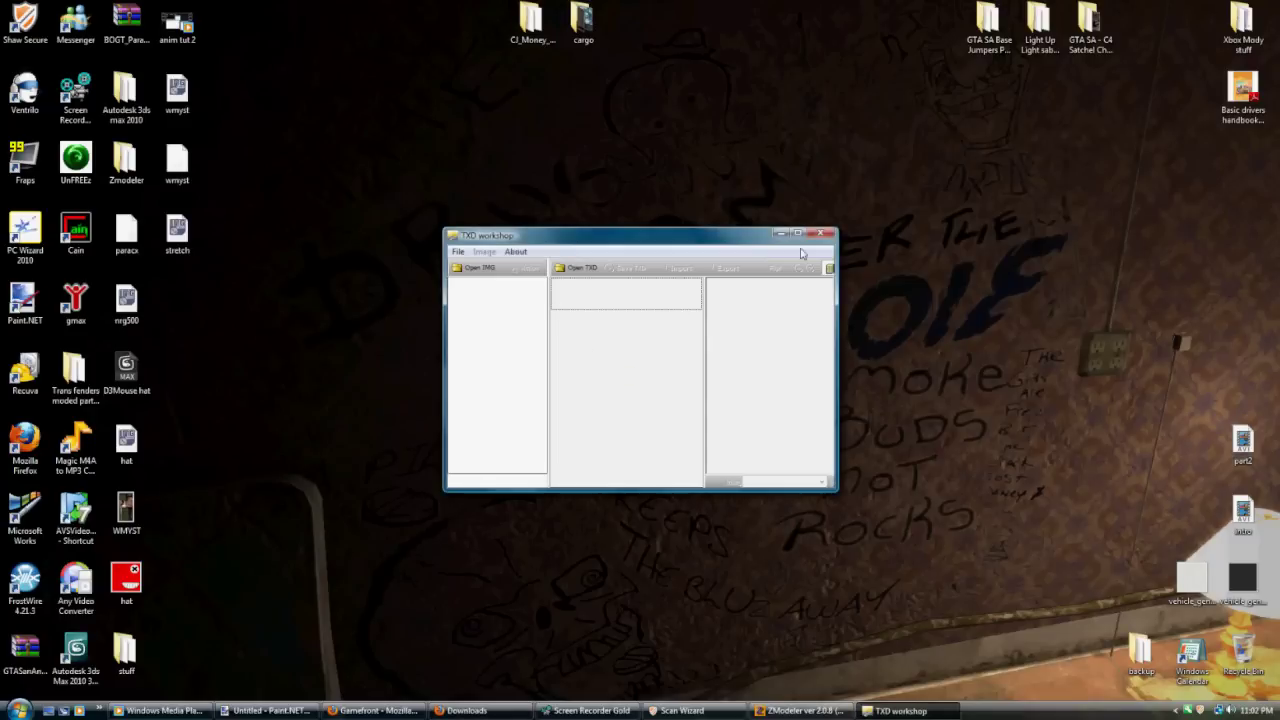
{"action": "left_click_drag", "start_coordinate": [836, 489], "coordinate": [1157, 609]}
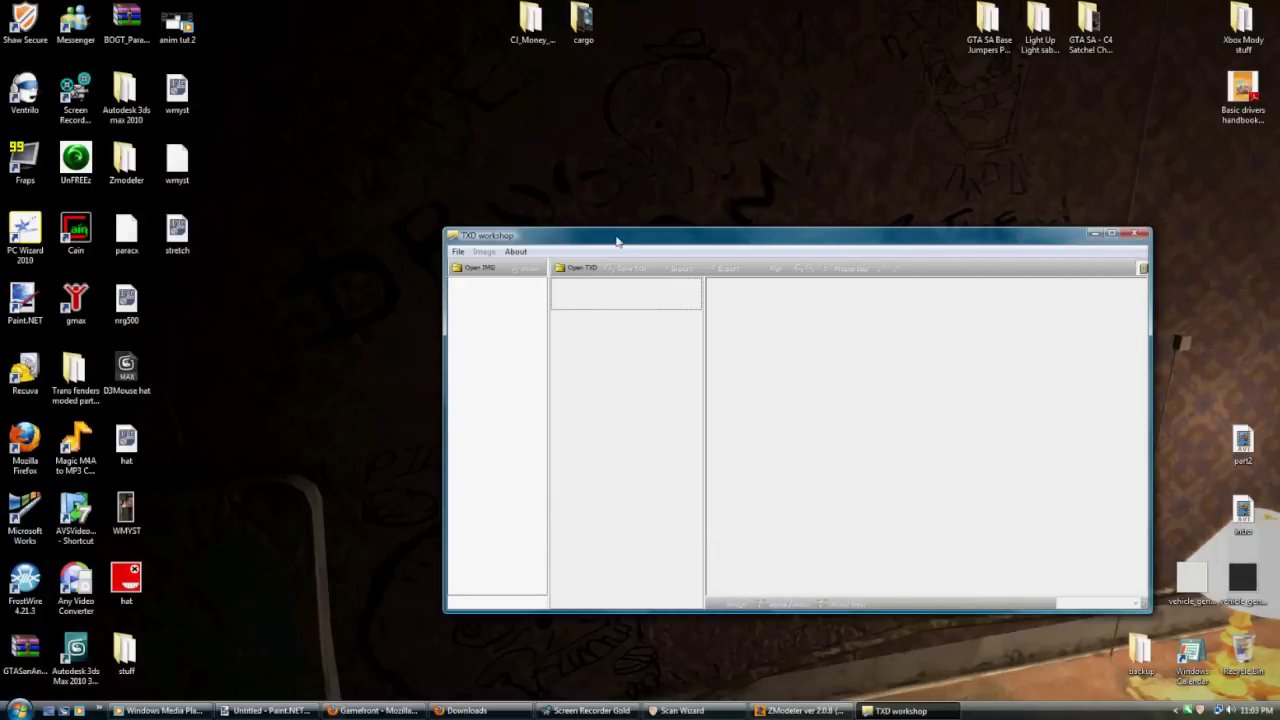
{"action": "left_click_drag", "start_coordinate": [617, 240], "coordinate": [416, 193]}
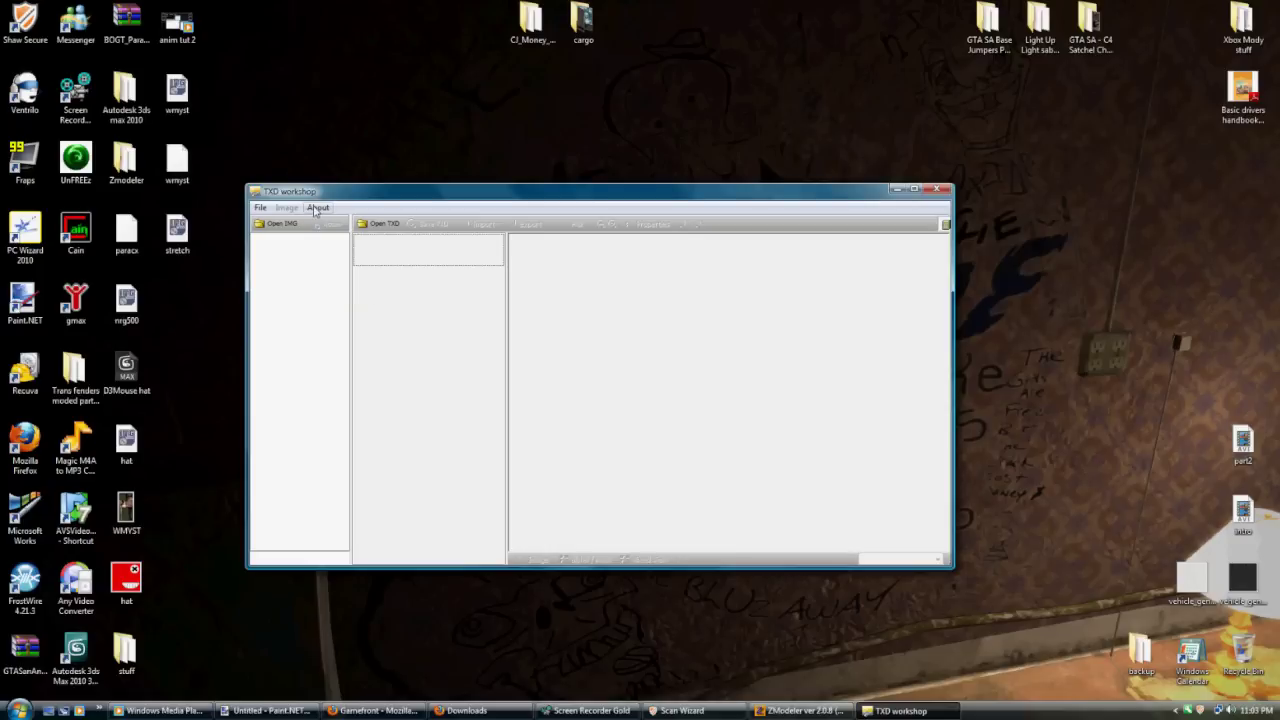
- Open buffalo.txd from the Desktop through the File menu
{"action": "left_click", "coordinate": [263, 209]}
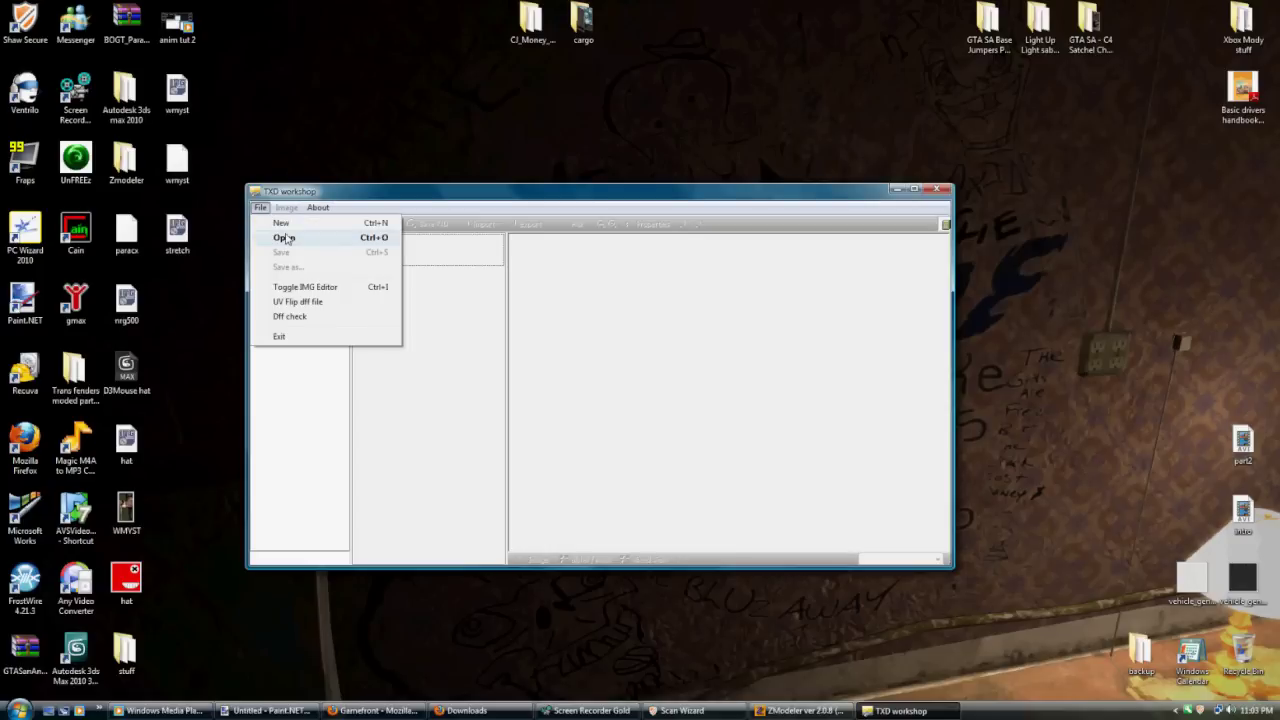
{"action": "left_click", "coordinate": [286, 239]}
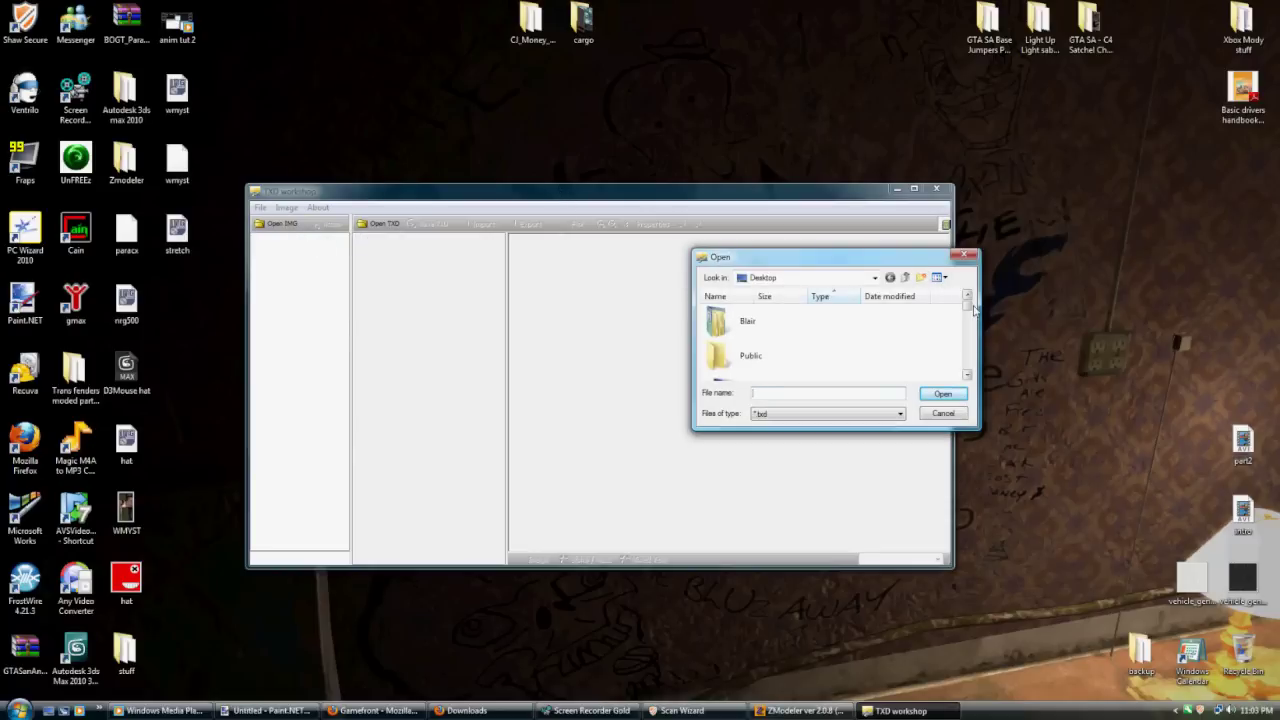
{"action": "left_click_drag", "start_coordinate": [968, 309], "coordinate": [968, 320]}
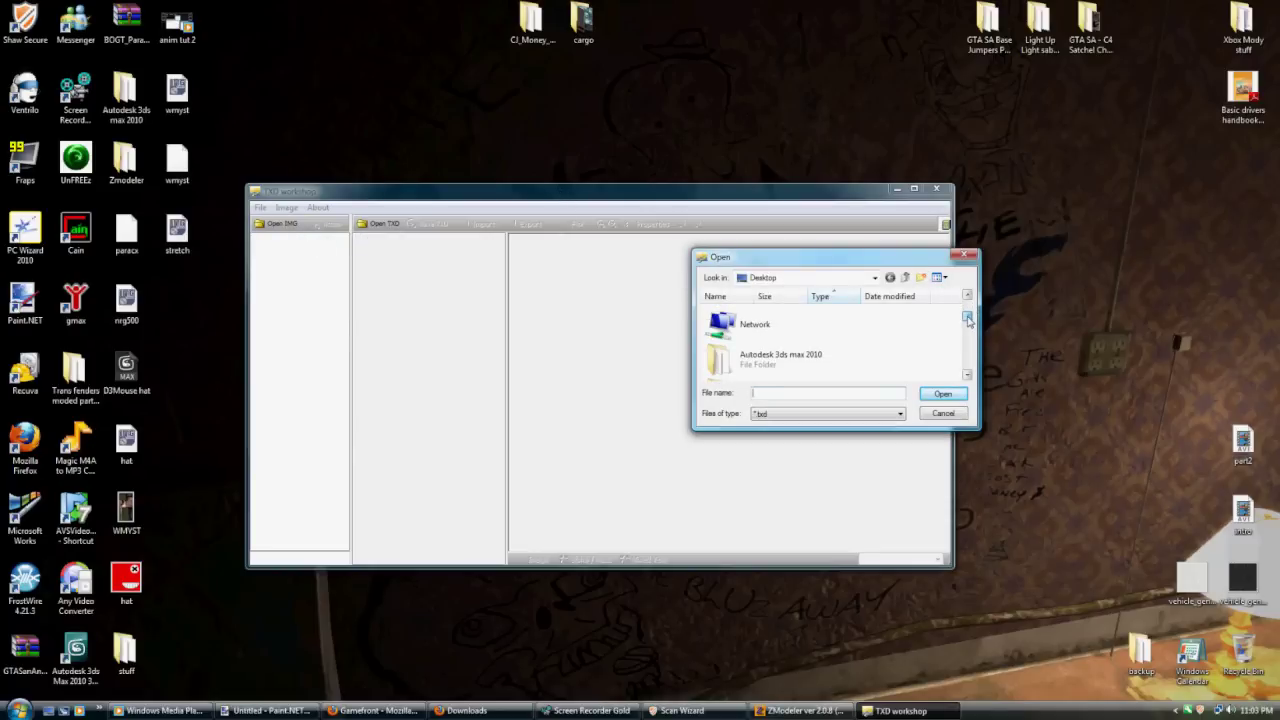
{"action": "left_click_drag", "start_coordinate": [968, 320], "coordinate": [967, 370]}
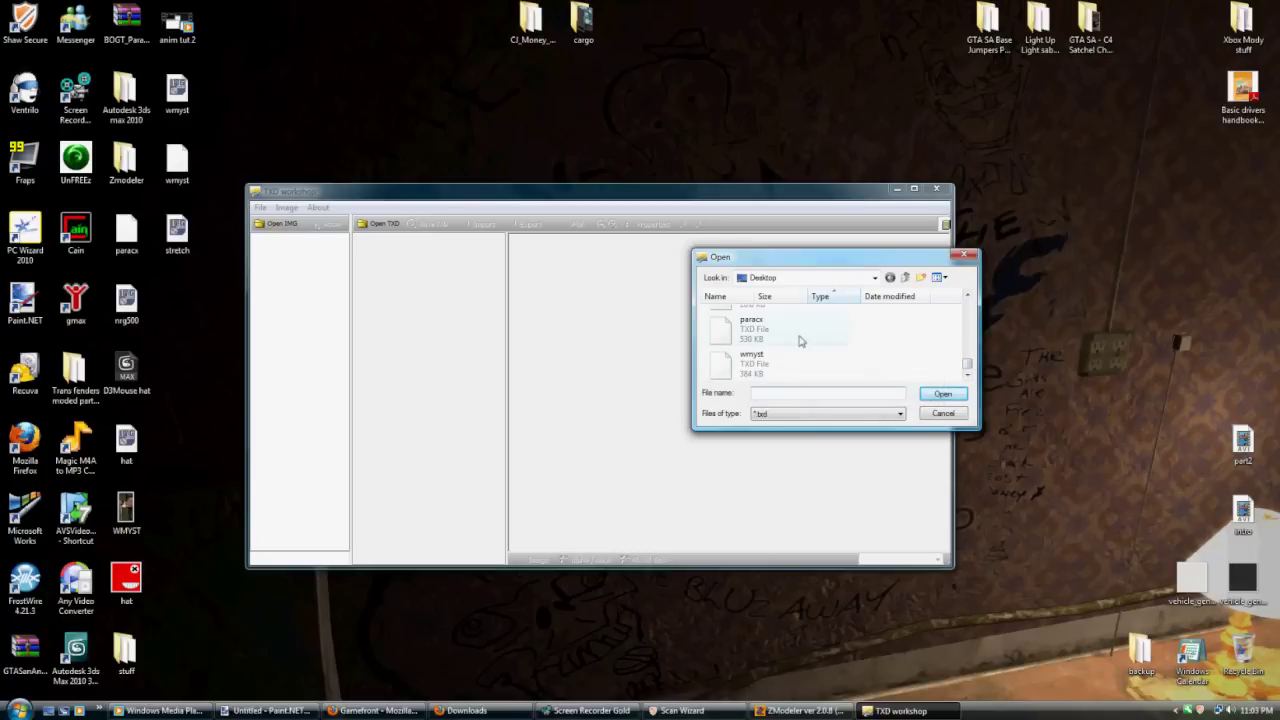
{"action": "scroll", "coordinate": [966, 370], "scroll_direction": "up", "scroll_amount": 2}
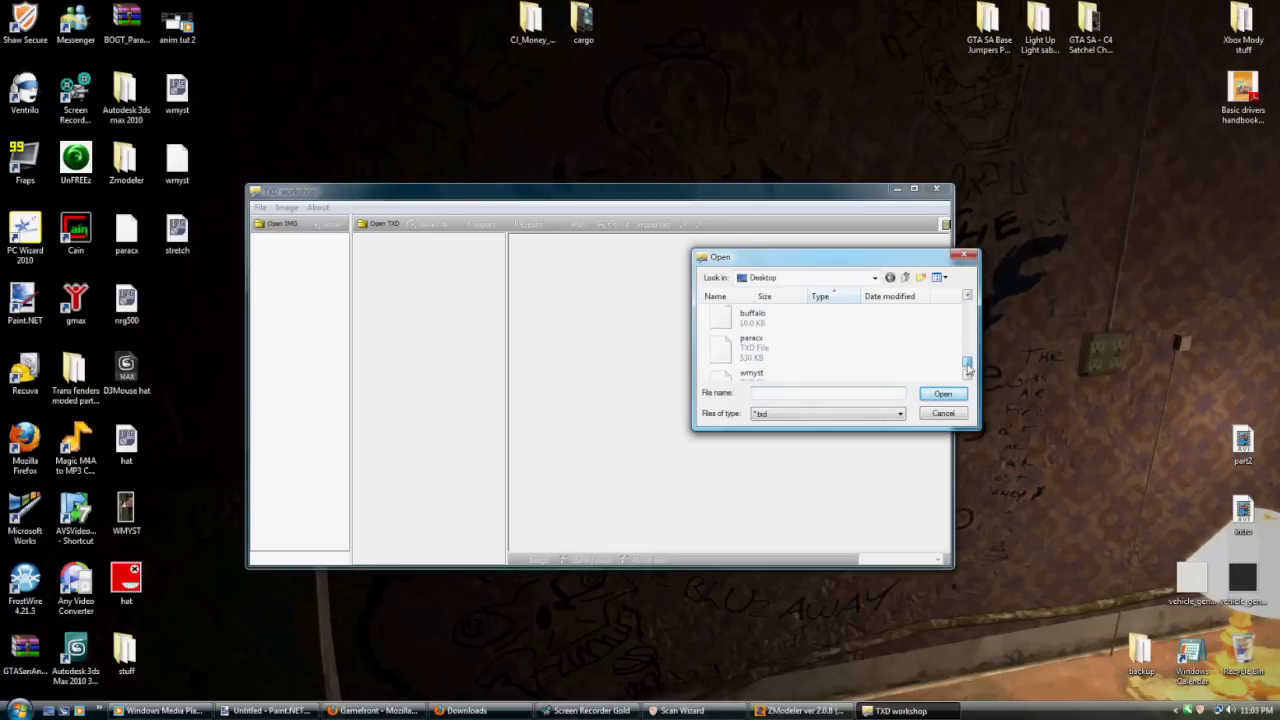
{"action": "left_click", "coordinate": [771, 346]}
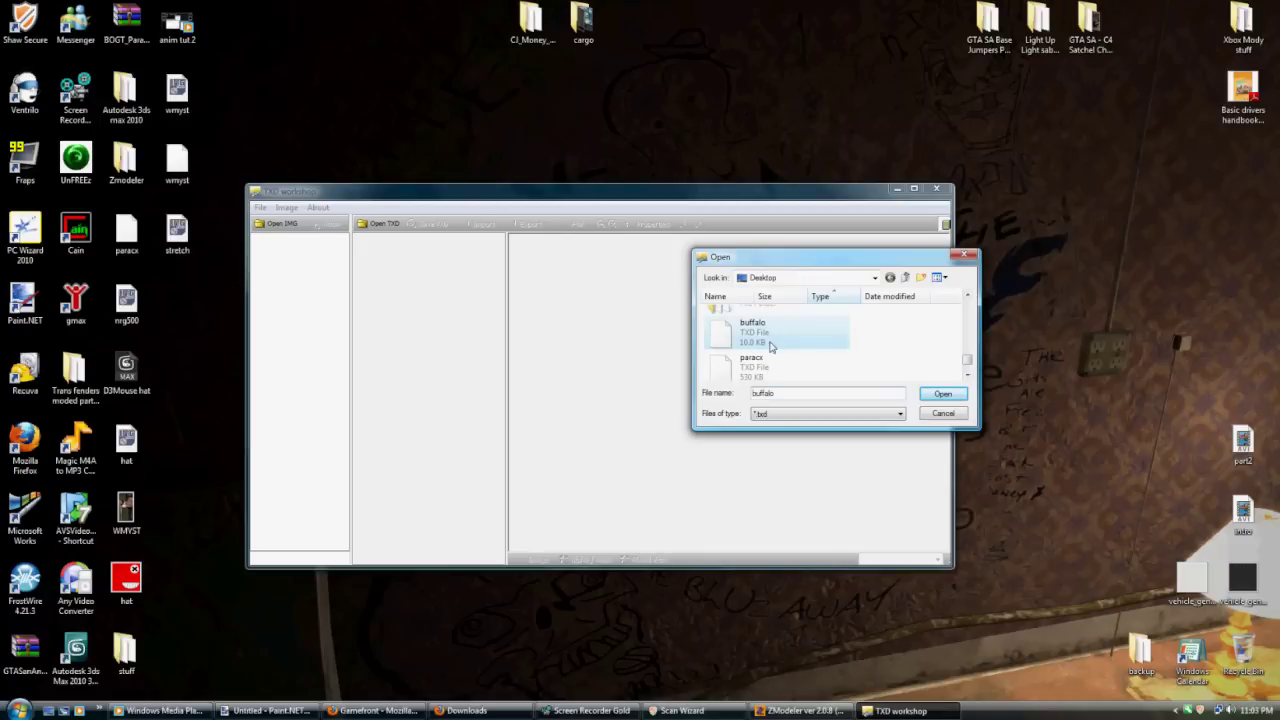
{"action": "double_click", "coordinate": [771, 346]}
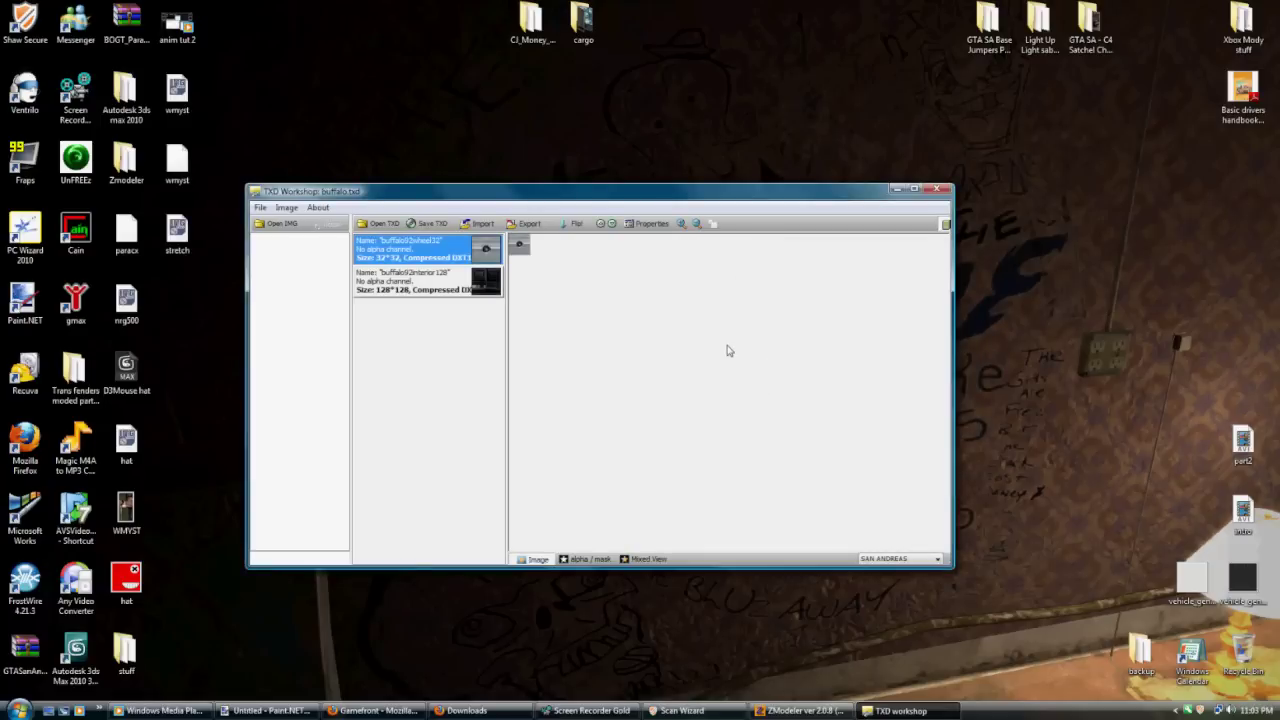
- Zoom the texture preview in and out, preview buffalo92interior128 at 128x128, and bring up the Image menu
{"action": "left_click", "coordinate": [288, 208]}
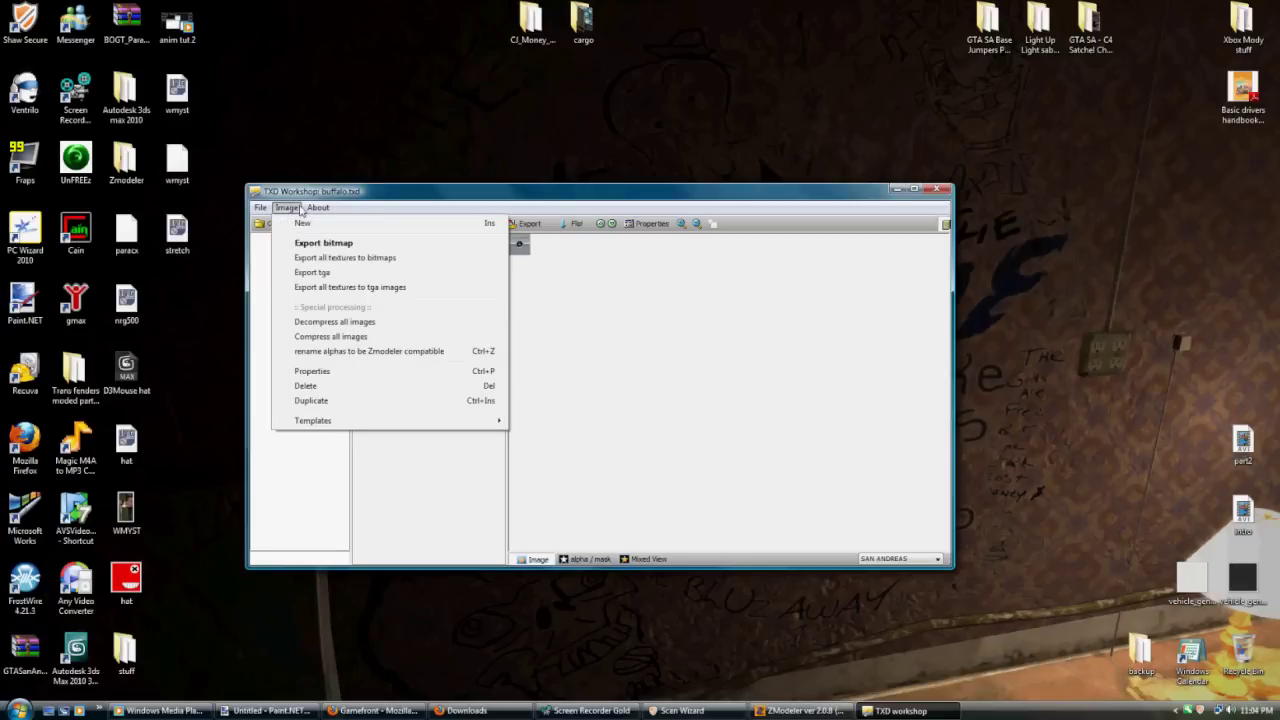
{"action": "left_click", "coordinate": [297, 196]}
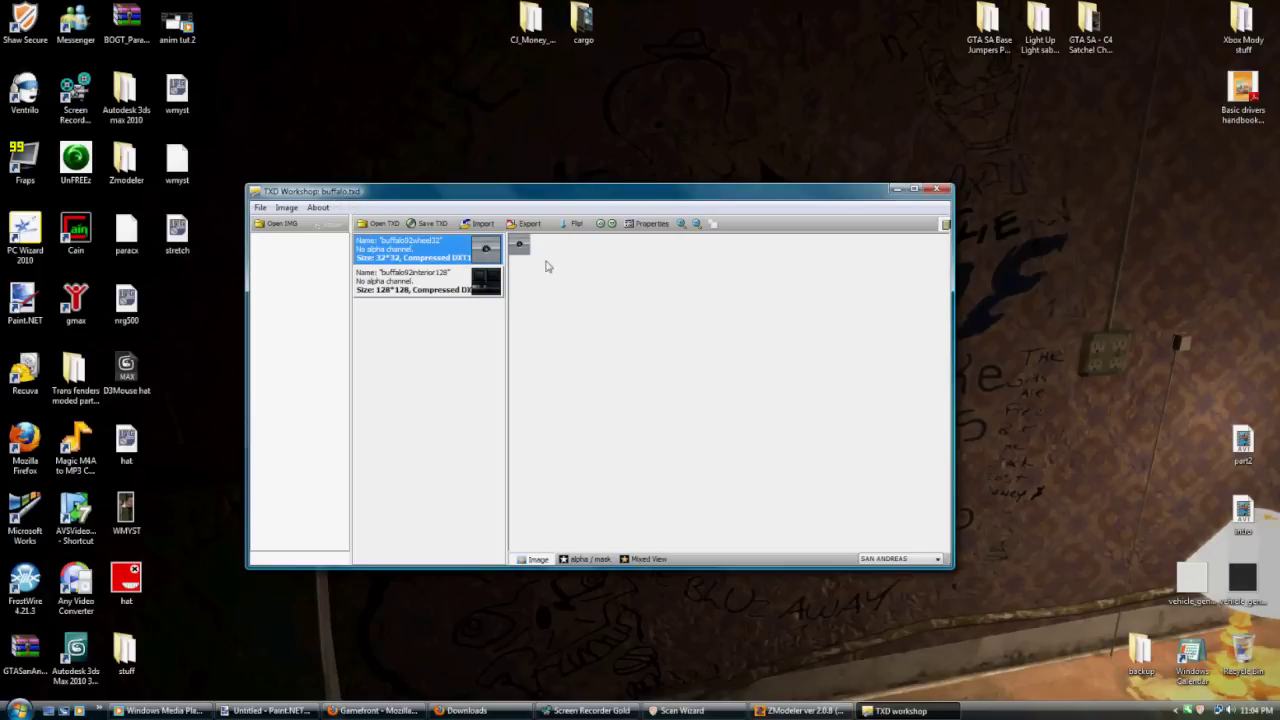
{"action": "left_click", "coordinate": [681, 224]}
{"action": "left_click", "coordinate": [681, 224]}
{"action": "left_click", "coordinate": [681, 226]}
{"action": "left_click", "coordinate": [696, 226]}
{"action": "left_click", "coordinate": [696, 226]}
{"action": "left_click", "coordinate": [696, 226]}
{"action": "left_click", "coordinate": [486, 287]}
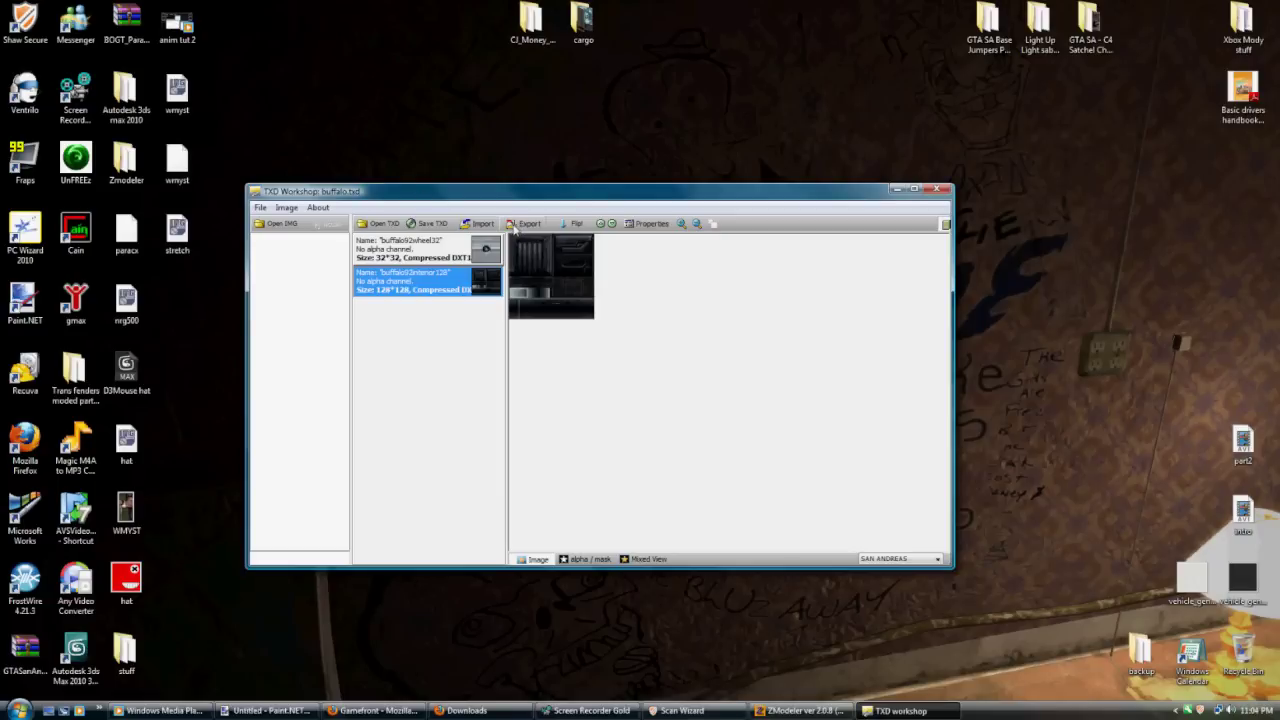
{"action": "left_click", "coordinate": [286, 207]}
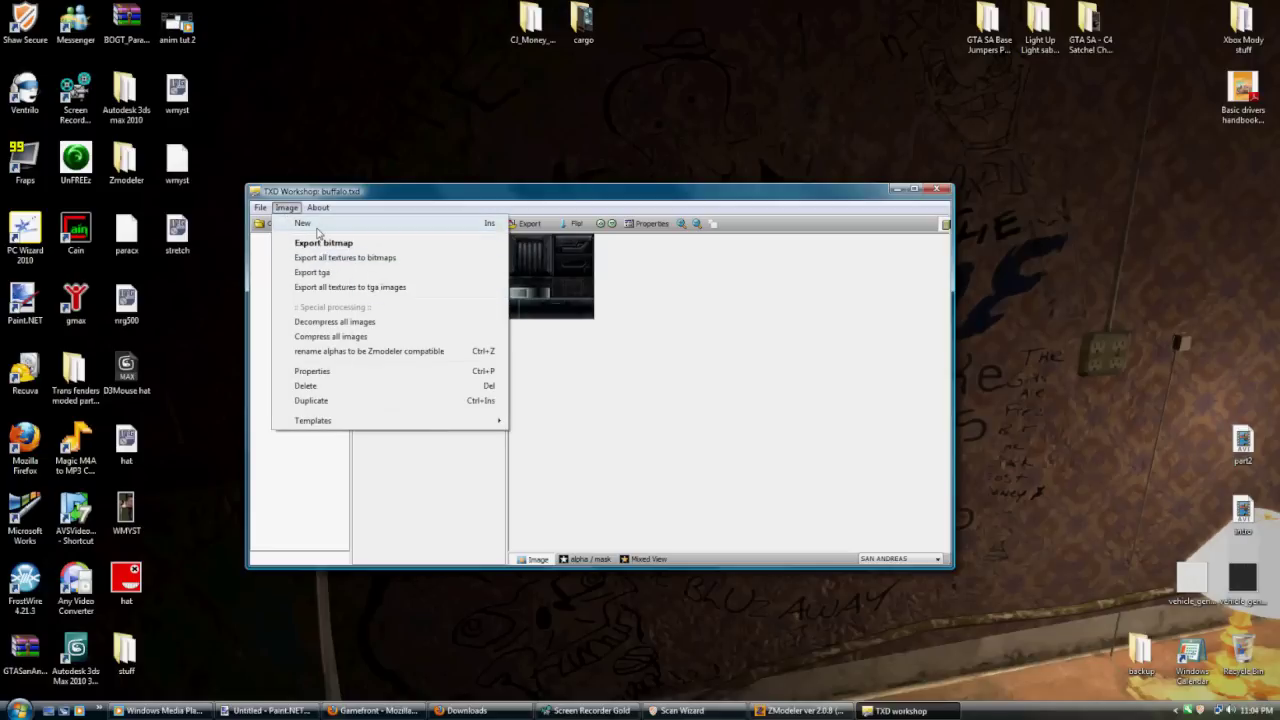
- Cancel a first Image > New attempt, then create a new image at 32 BPP
{"action": "left_click", "coordinate": [310, 224]}
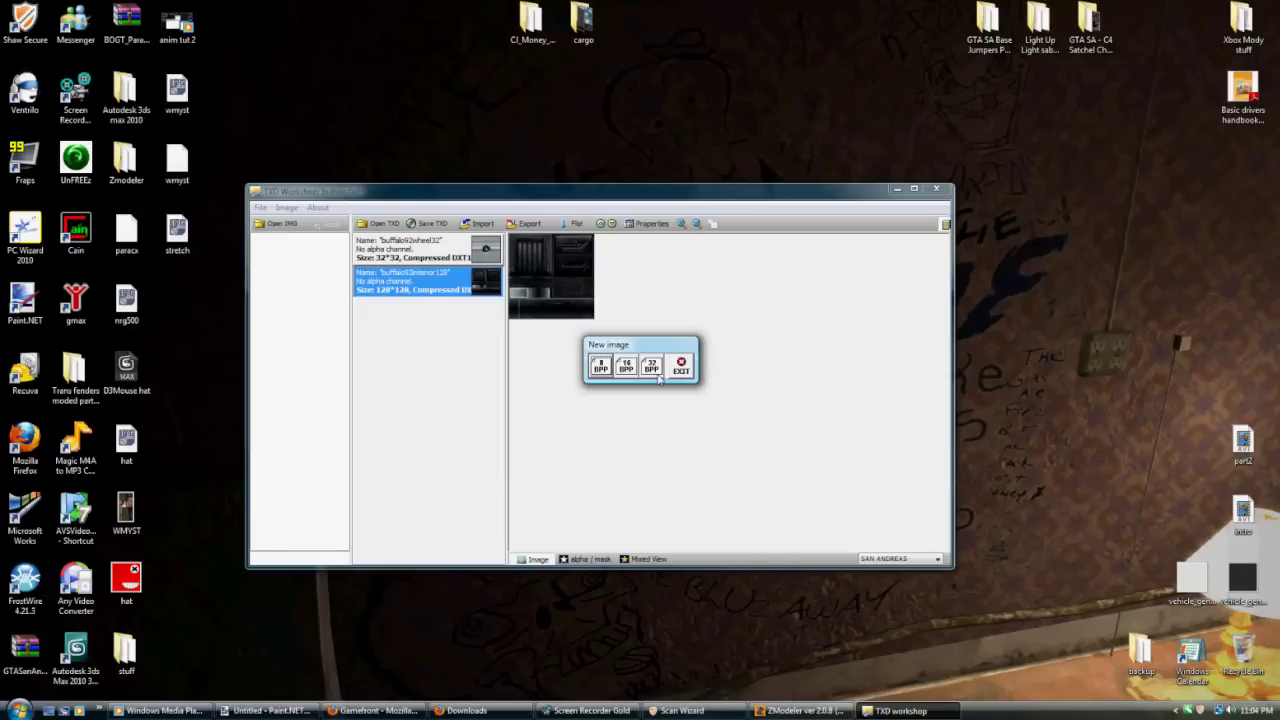
{"action": "left_click", "coordinate": [685, 362]}
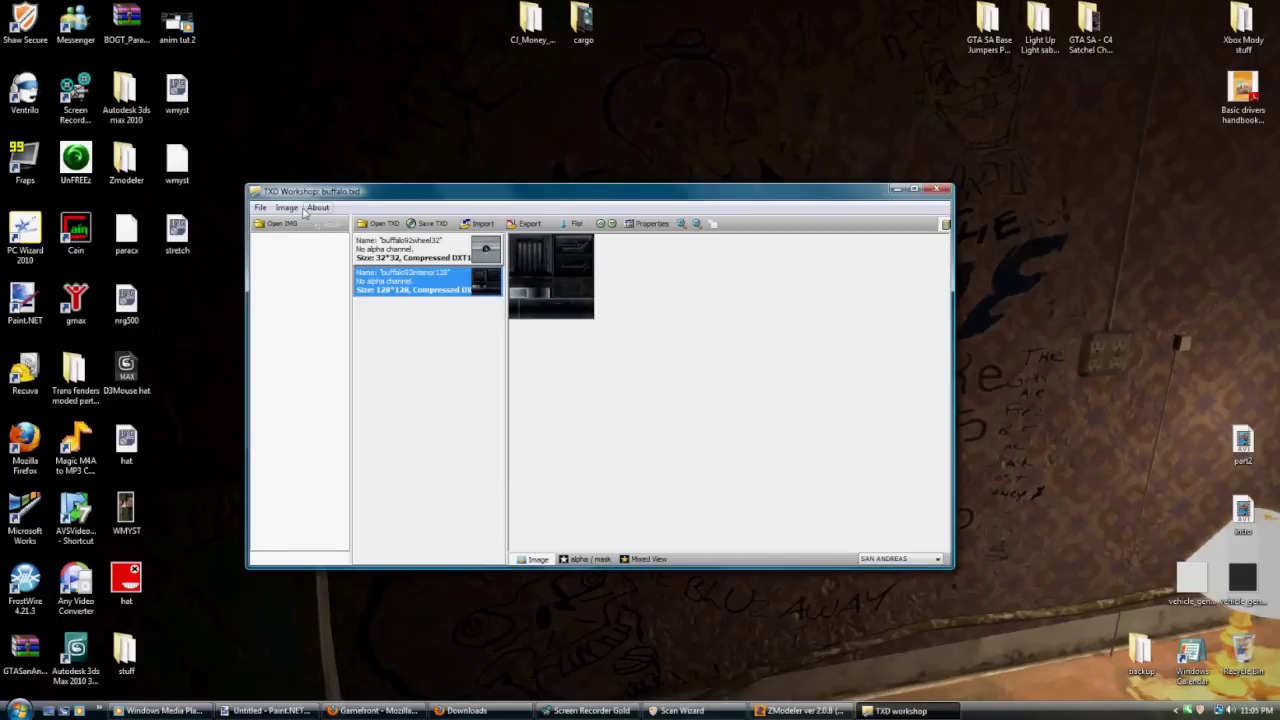
{"action": "left_click", "coordinate": [287, 208]}
{"action": "left_click", "coordinate": [330, 224]}
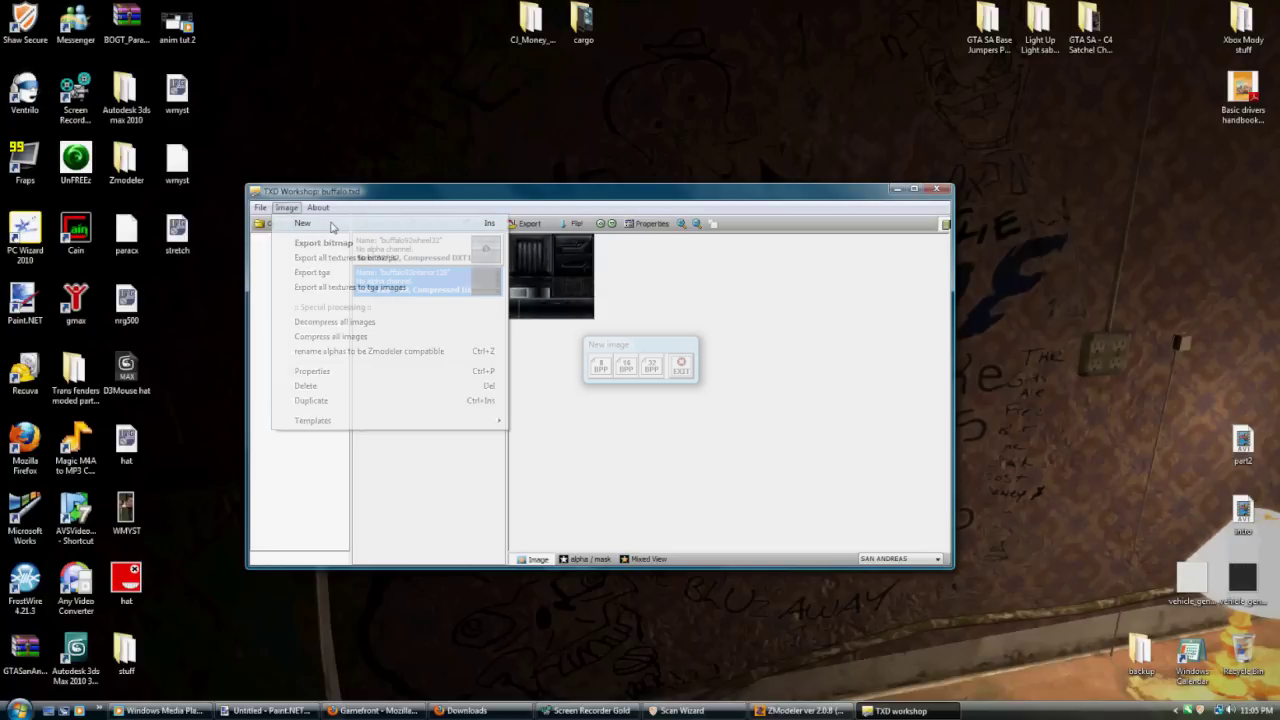
{"action": "left_click", "coordinate": [660, 373]}
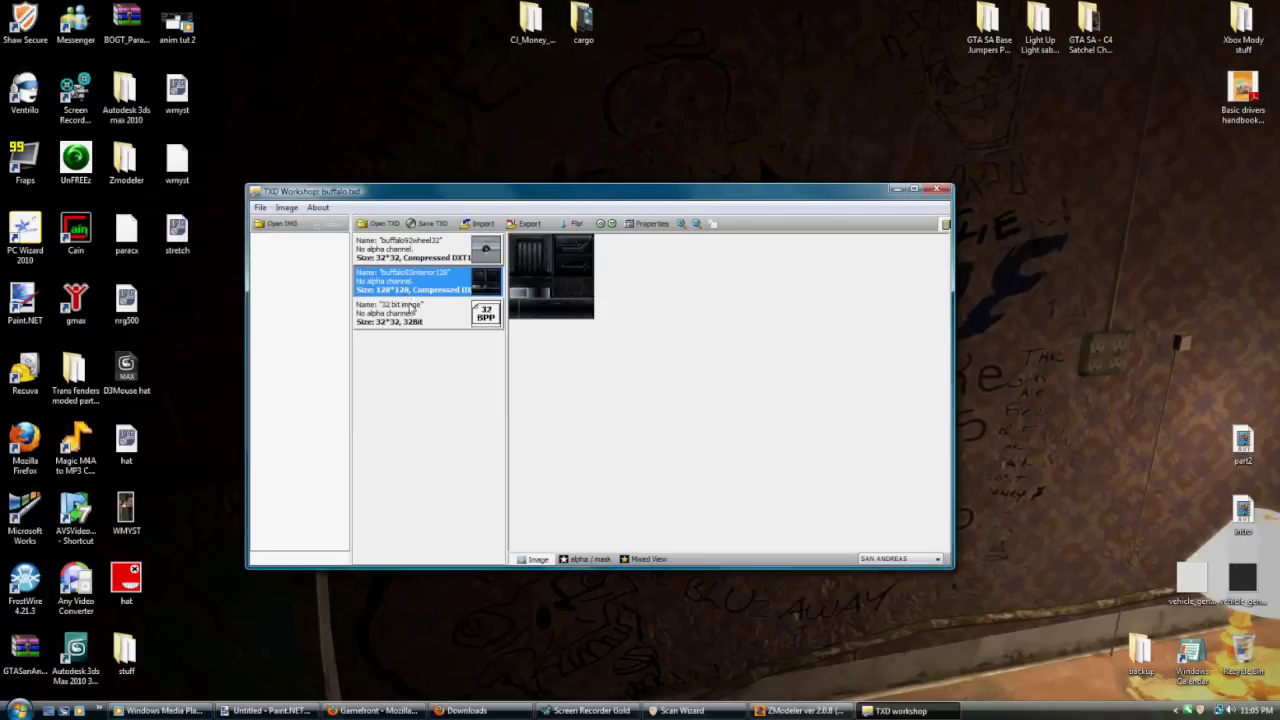
- Preview the textures and export buffalo92interior128 as a BMP file to the desktop
{"action": "left_click", "coordinate": [410, 311]}
{"action": "left_click", "coordinate": [432, 290]}
{"action": "left_click", "coordinate": [488, 244]}
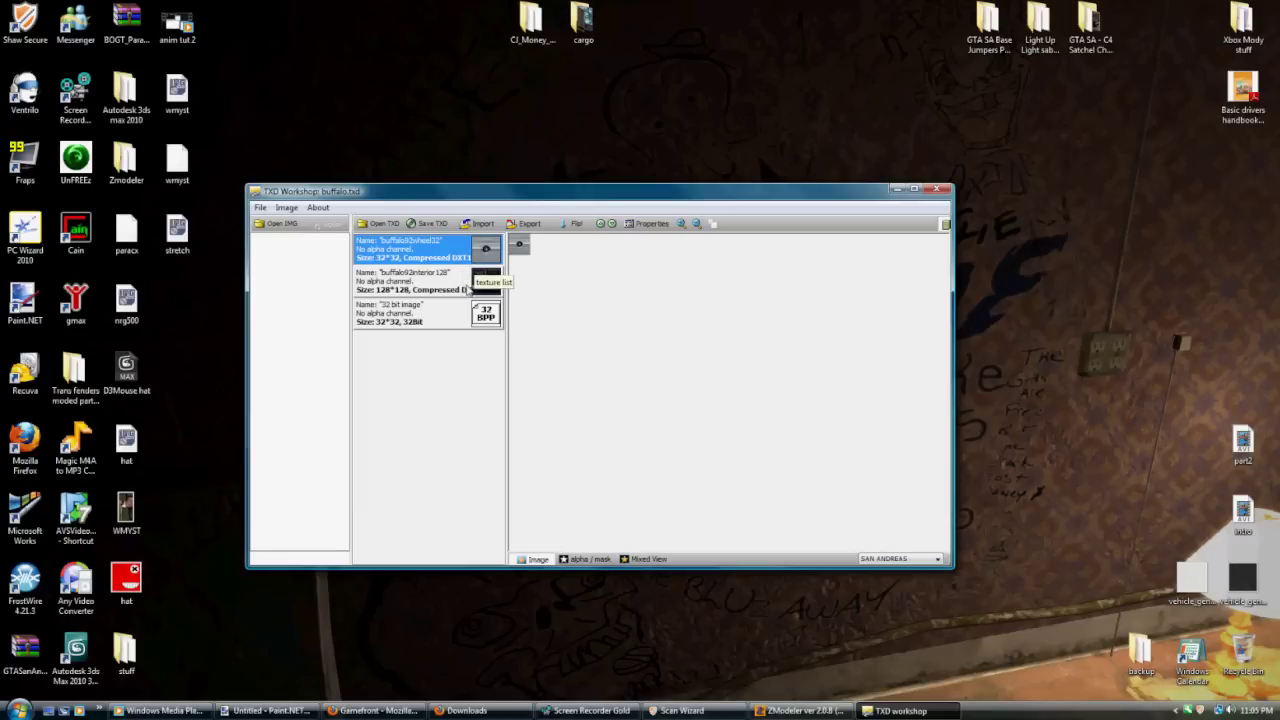
{"action": "left_click", "coordinate": [468, 289]}
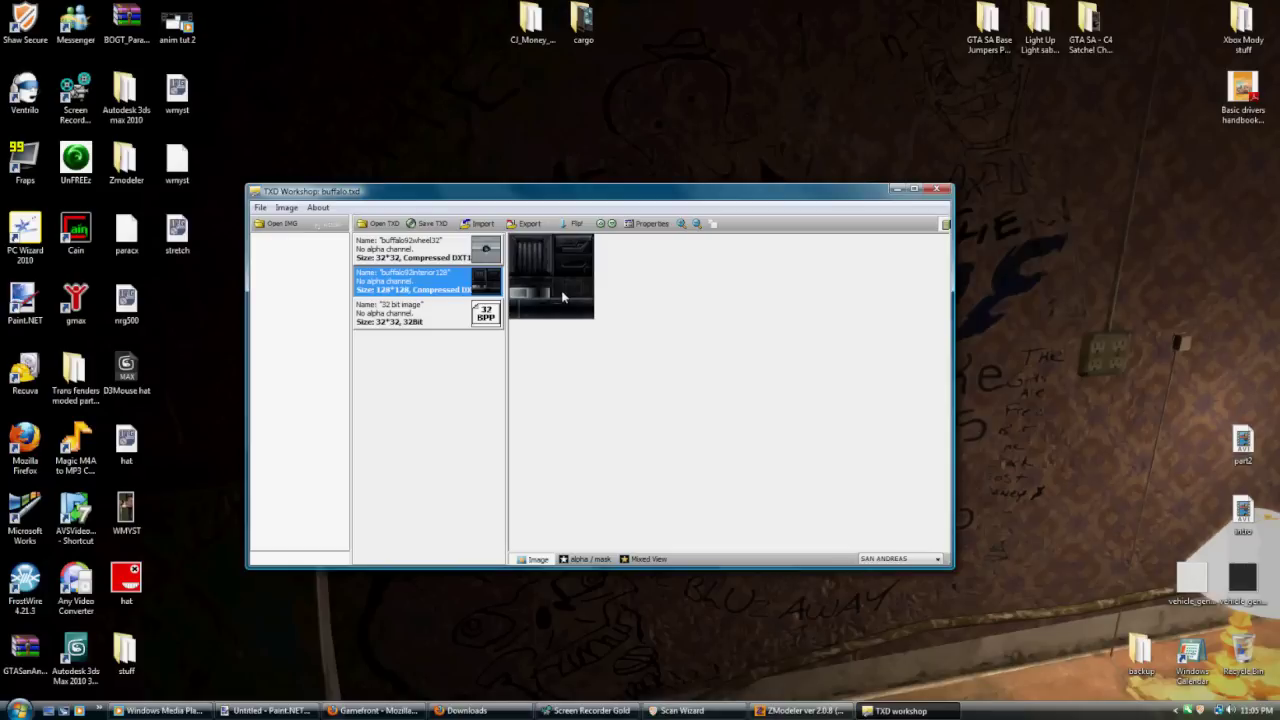
{"action": "left_click", "coordinate": [524, 225]}
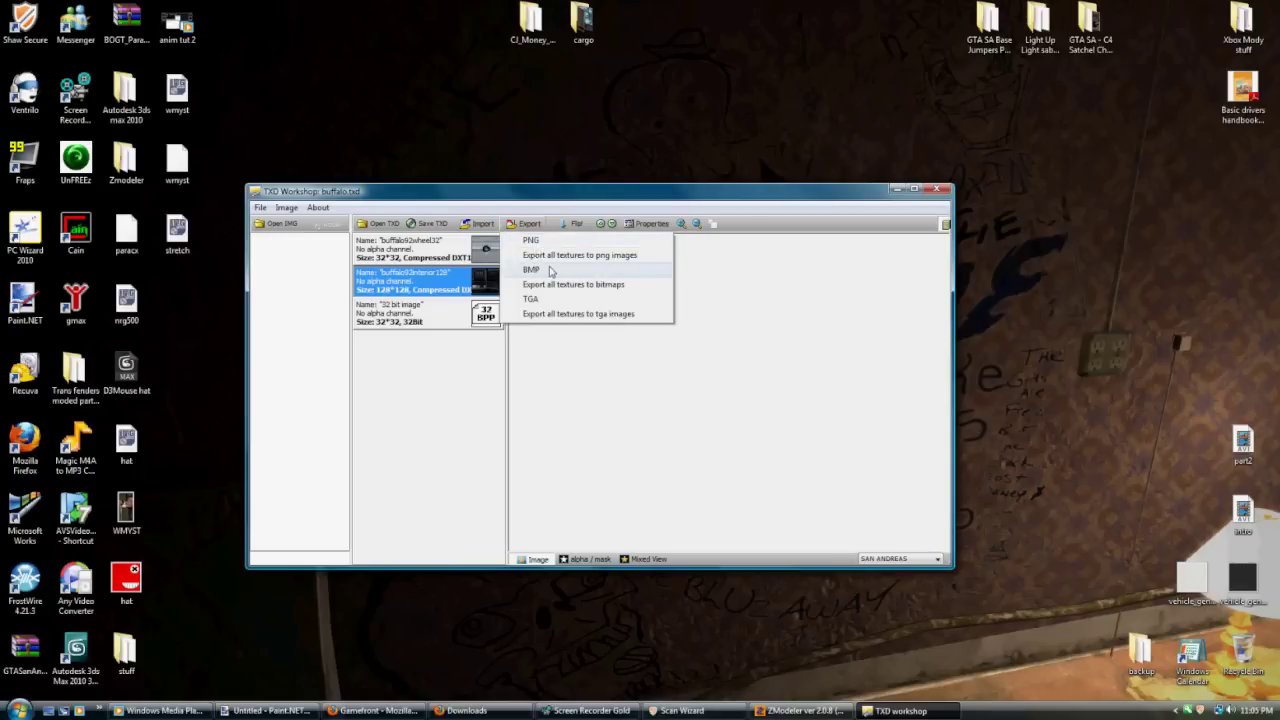
{"action": "left_click", "coordinate": [531, 269]}
{"action": "left_click", "coordinate": [942, 396]}
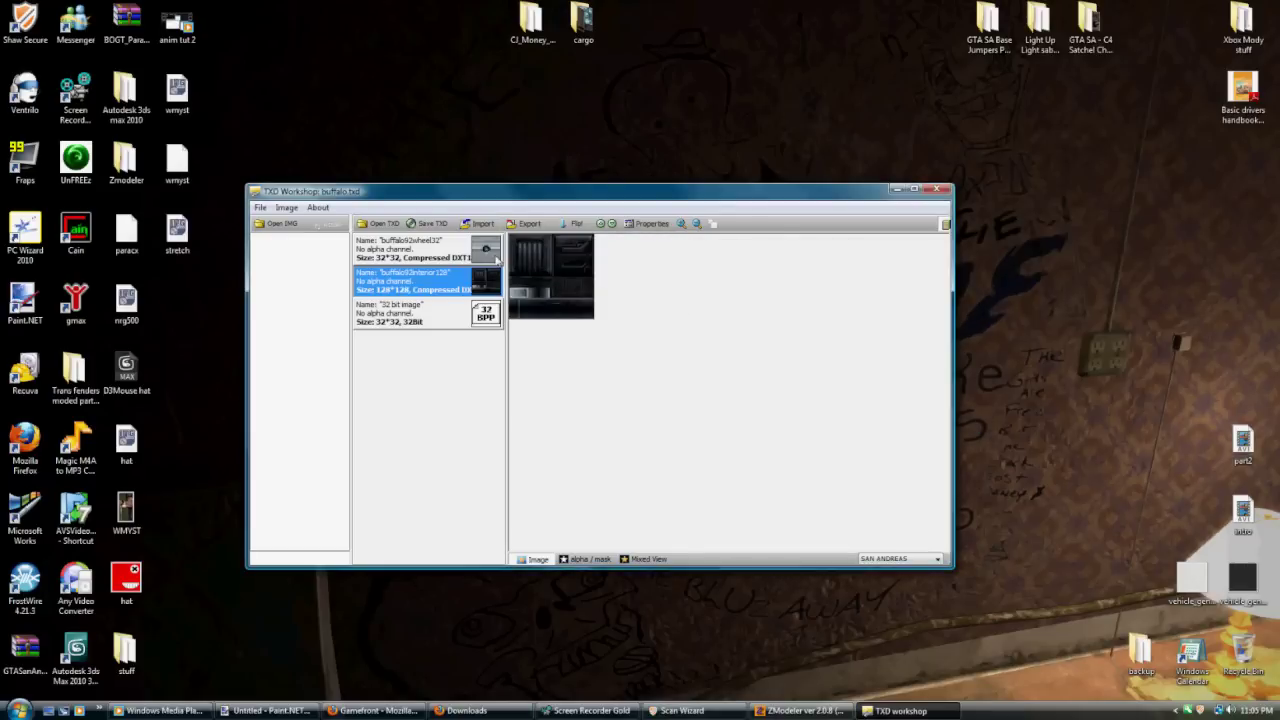
- Export buffalo92wheel32 as a BMP, check it in Paint, then reselect the 32 bit image
{"action": "left_click", "coordinate": [410, 248]}
{"action": "left_click", "coordinate": [524, 223]}
{"action": "left_click", "coordinate": [553, 272]}
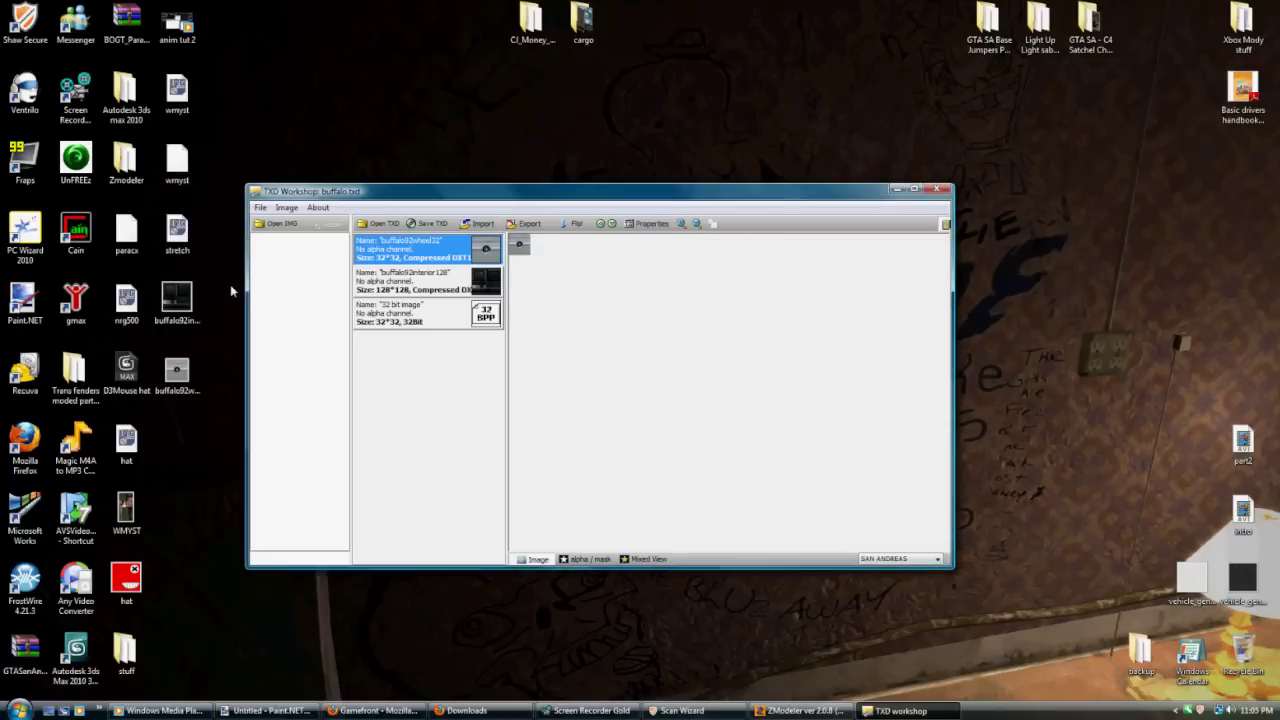
{"action": "left_click_drag", "start_coordinate": [222, 282], "coordinate": [193, 372]}
{"action": "left_click", "coordinate": [221, 384]}
{"action": "double_click", "coordinate": [178, 375]}
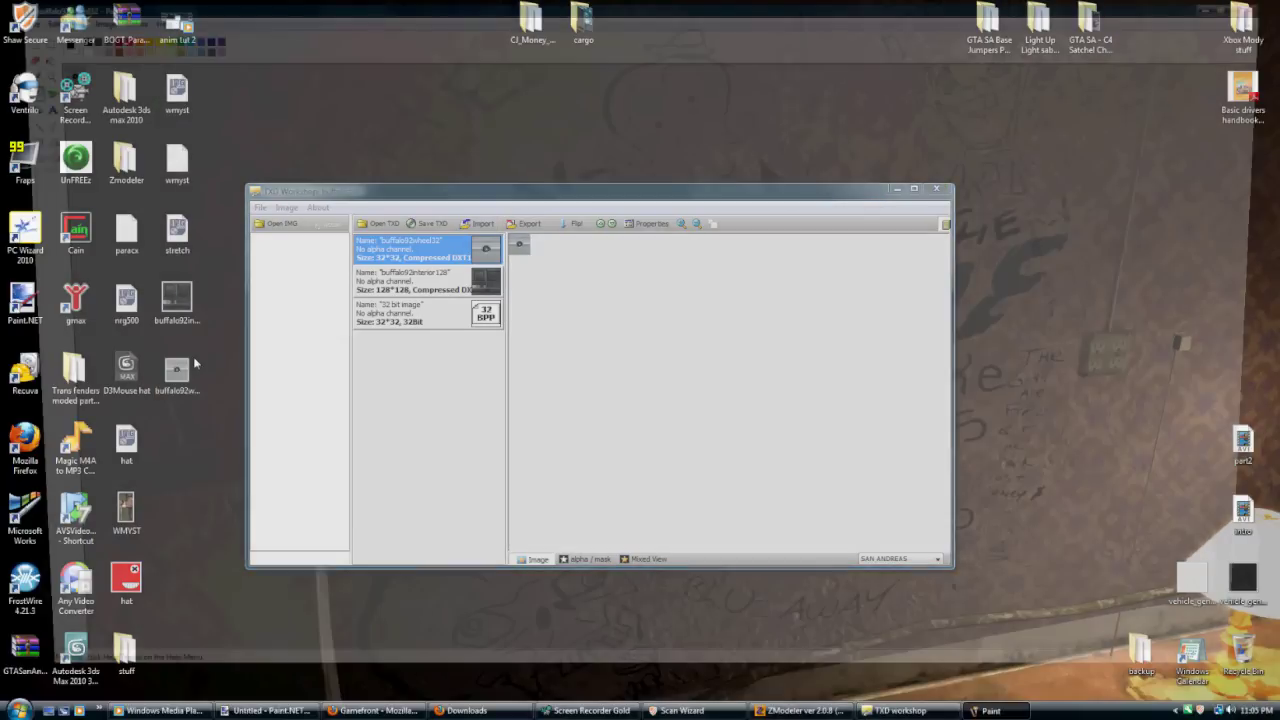
{"action": "left_click", "coordinate": [1268, 6]}
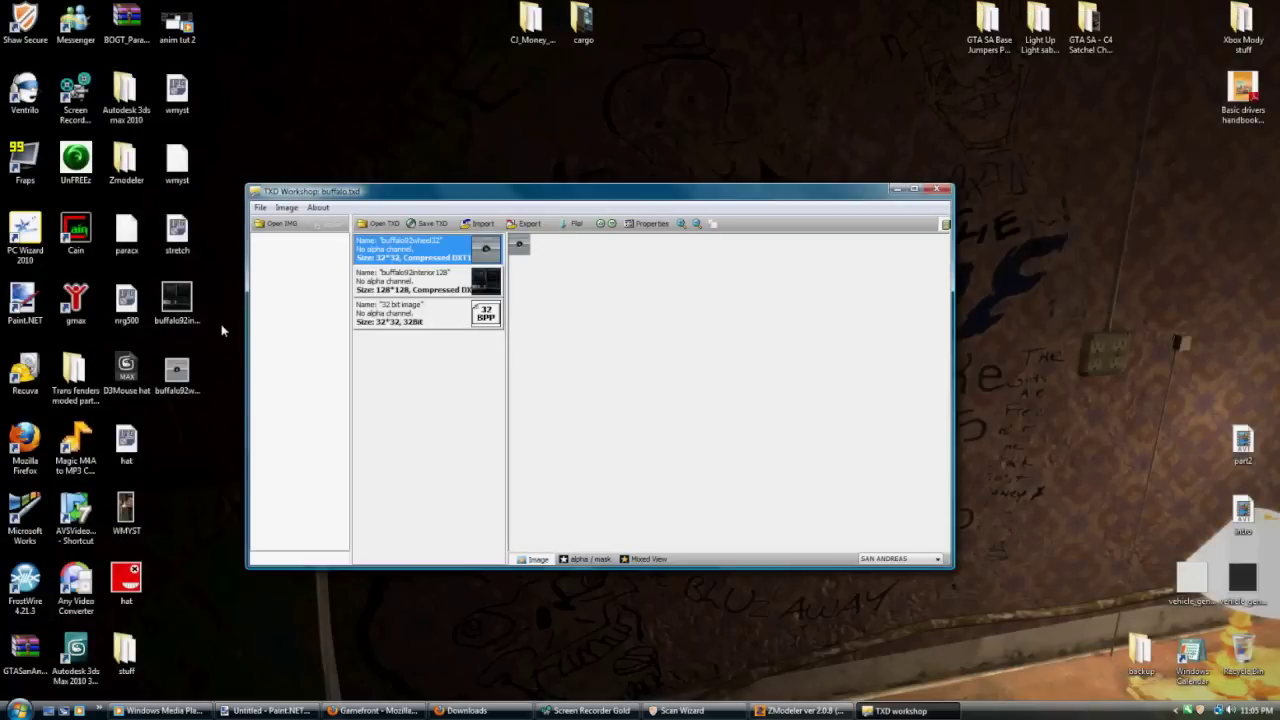
{"action": "left_click", "coordinate": [410, 318]}
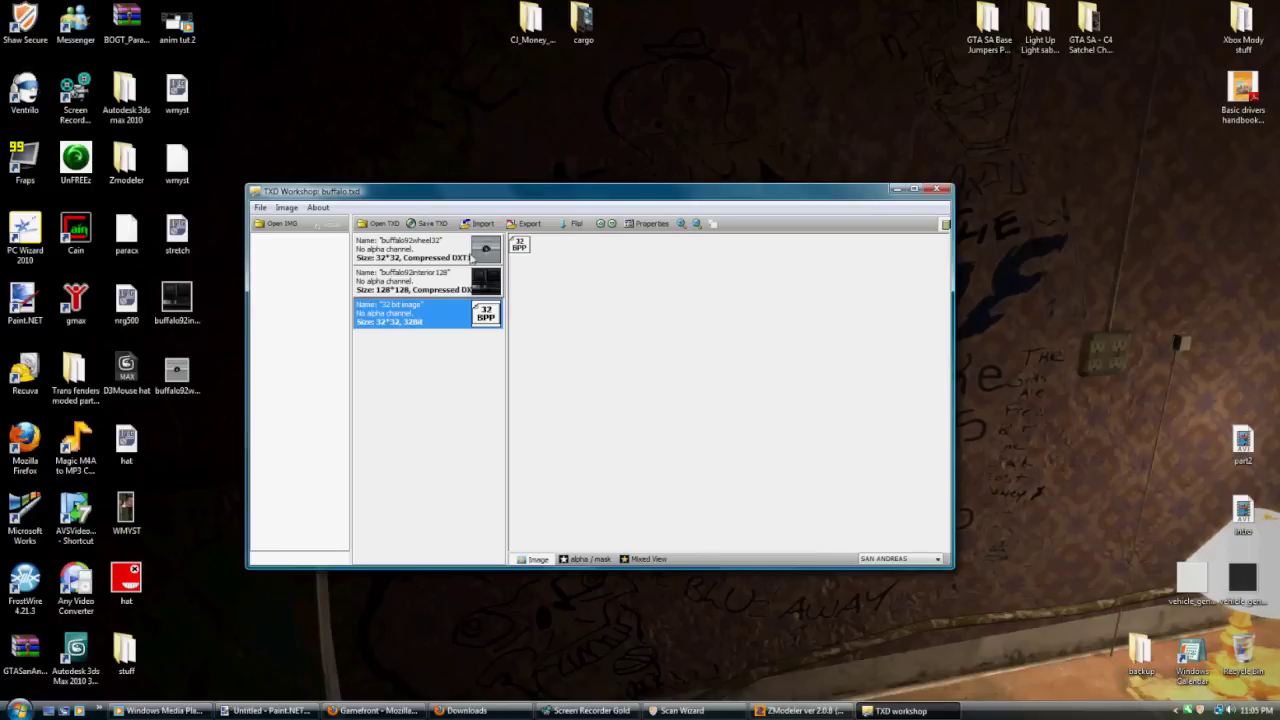
- Check the 32 bit image's properties unchanged and reposition the TXD Workshop window up and right
{"action": "double_click", "coordinate": [420, 312]}
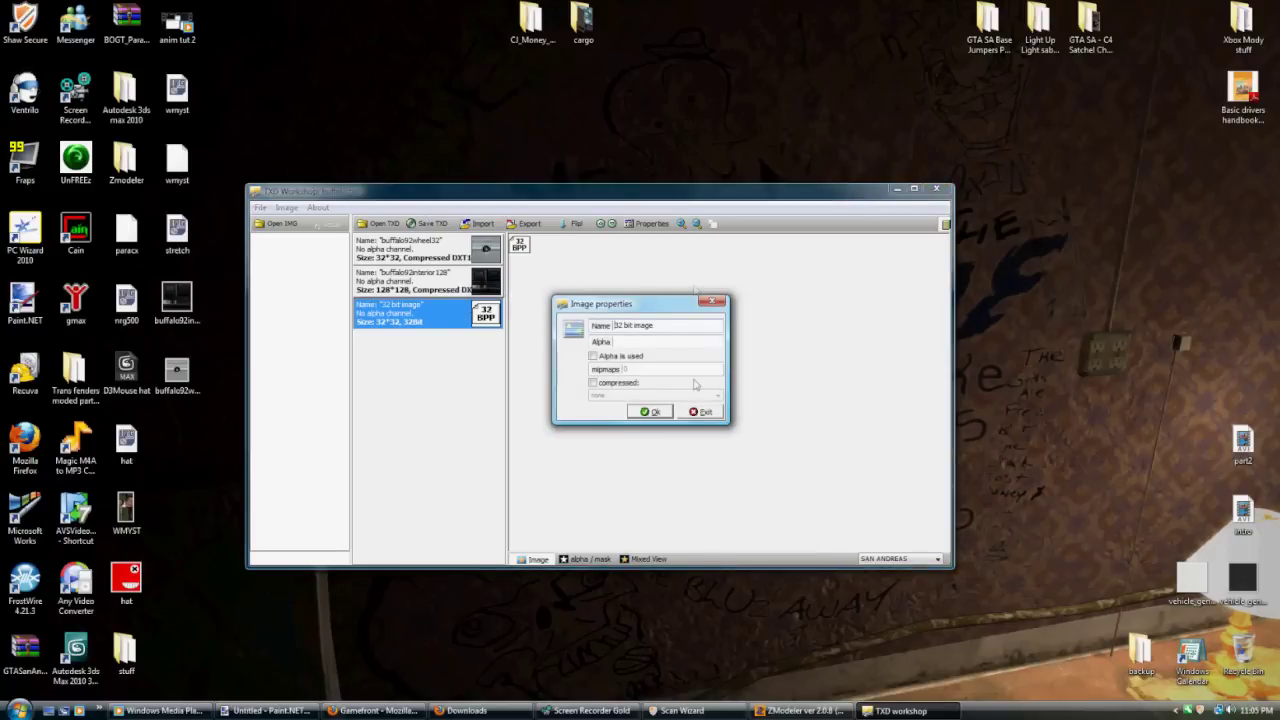
{"action": "left_click", "coordinate": [702, 411]}
{"action": "left_click_drag", "start_coordinate": [714, 196], "coordinate": [982, 92]}
{"action": "left_click", "coordinate": [510, 96]}
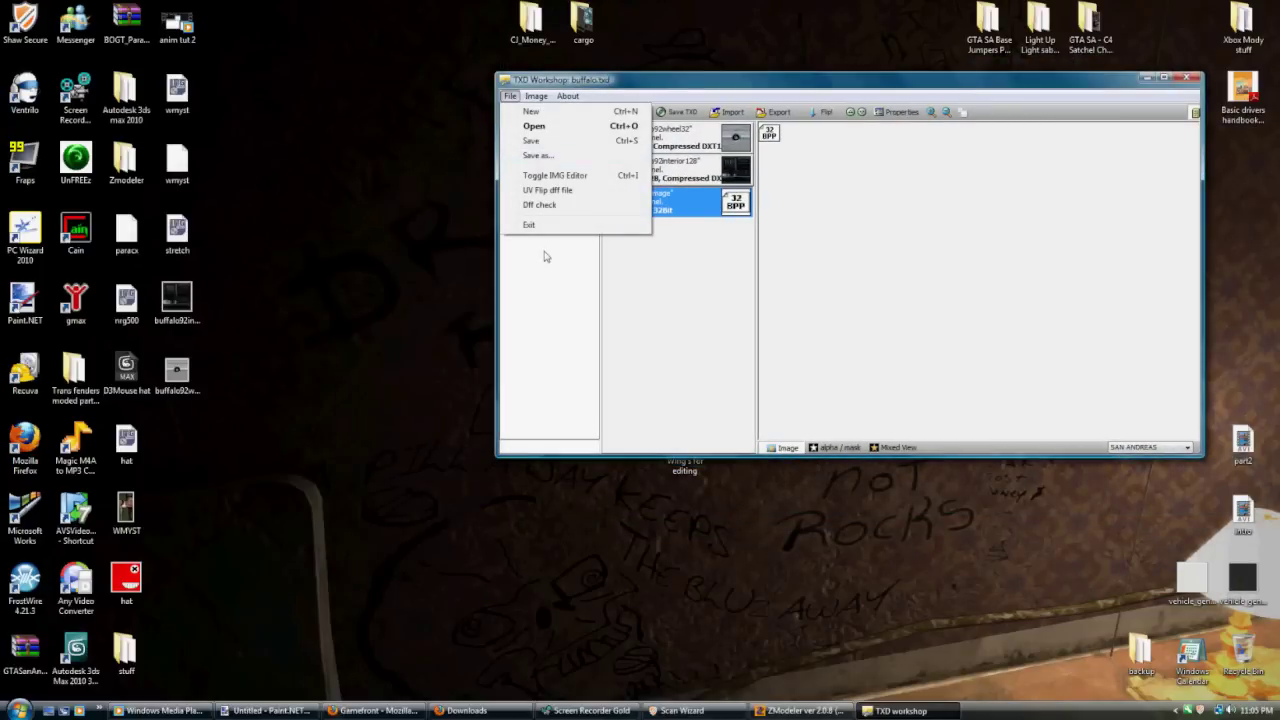
{"action": "left_click", "coordinate": [549, 283]}
{"action": "left_click_drag", "start_coordinate": [628, 88], "coordinate": [781, 41]}
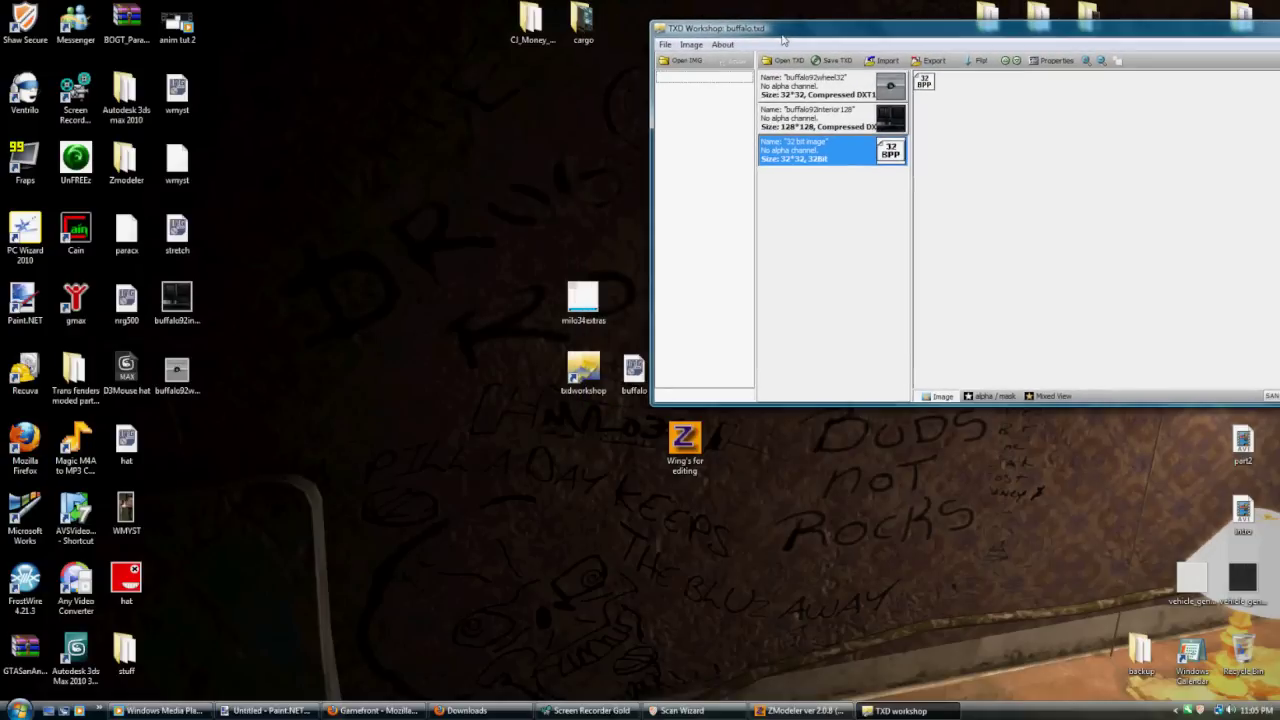
- Name the image milo34extras with alpha milo34extras, alpha used and compressed
{"action": "double_click", "coordinate": [850, 147]}
{"action": "left_click_drag", "start_coordinate": [660, 299], "coordinate": [780, 278]}
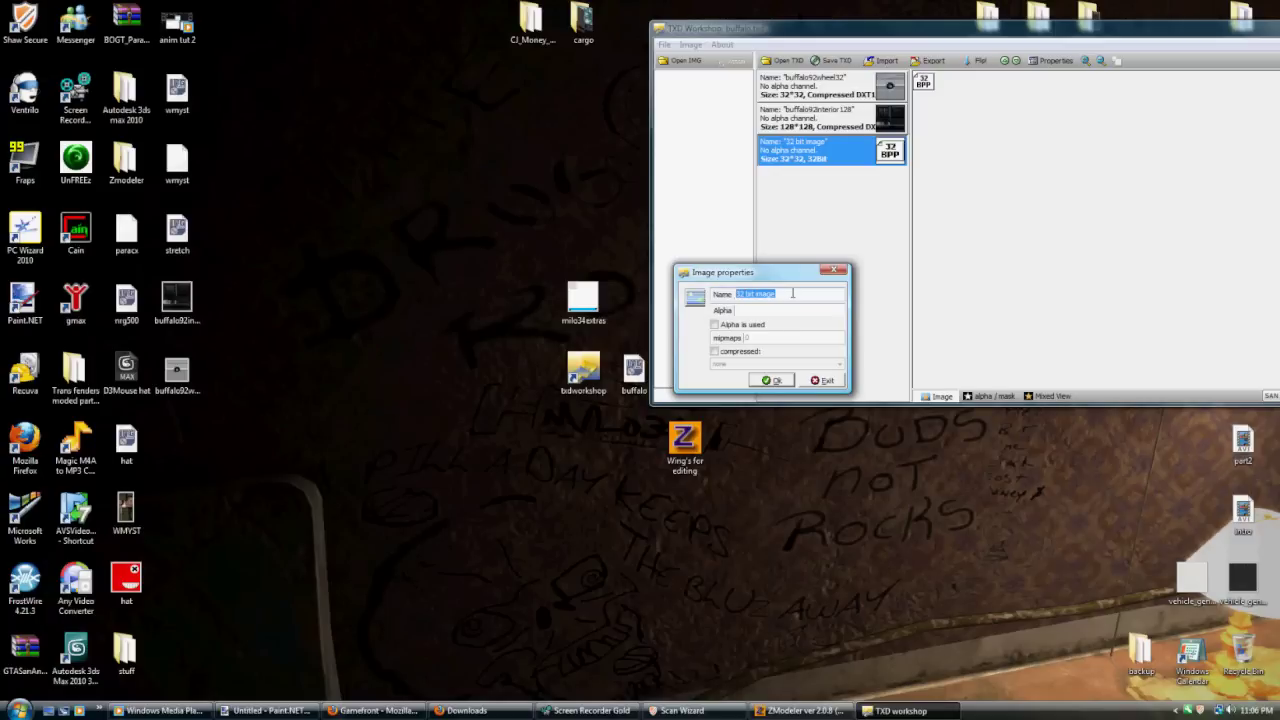
{"action": "type", "text": "milo34extras"}
{"action": "left_click", "coordinate": [811, 312]}
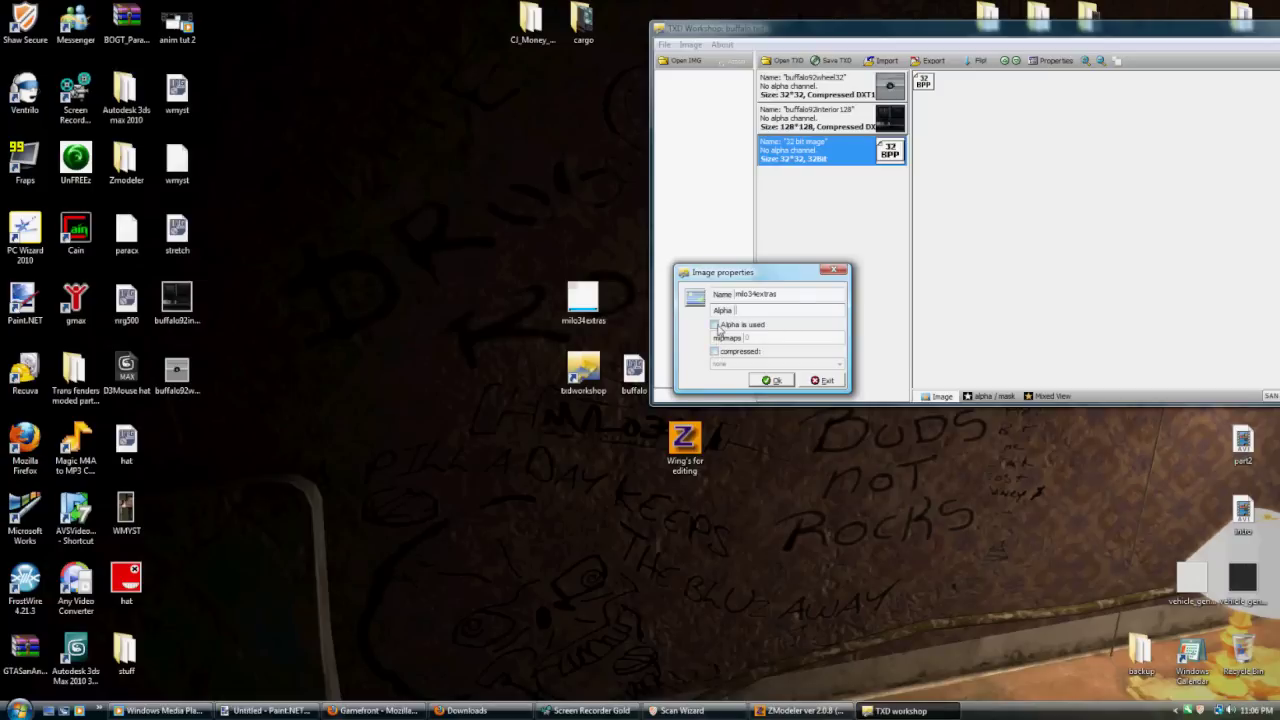
{"action": "type", "text": "milo34extras"}
{"action": "left_click", "coordinate": [715, 325]}
{"action": "left_click", "coordinate": [736, 354]}
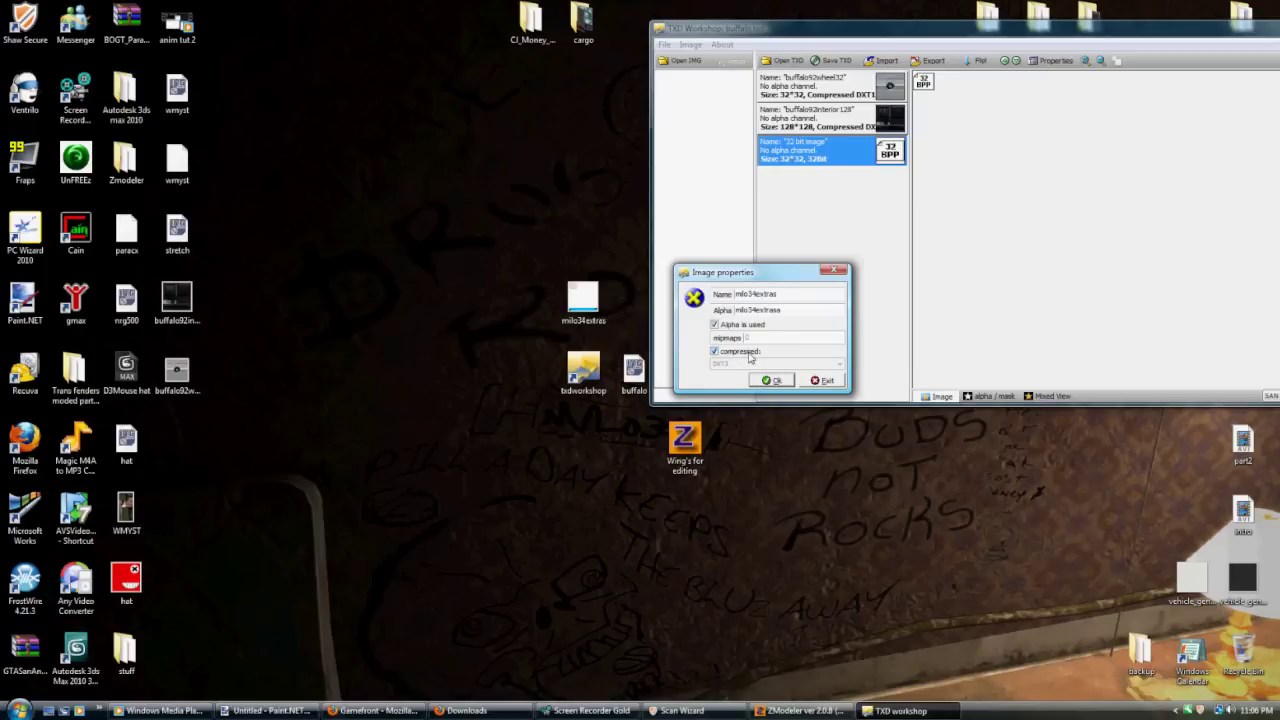
{"action": "left_click", "coordinate": [784, 380]}
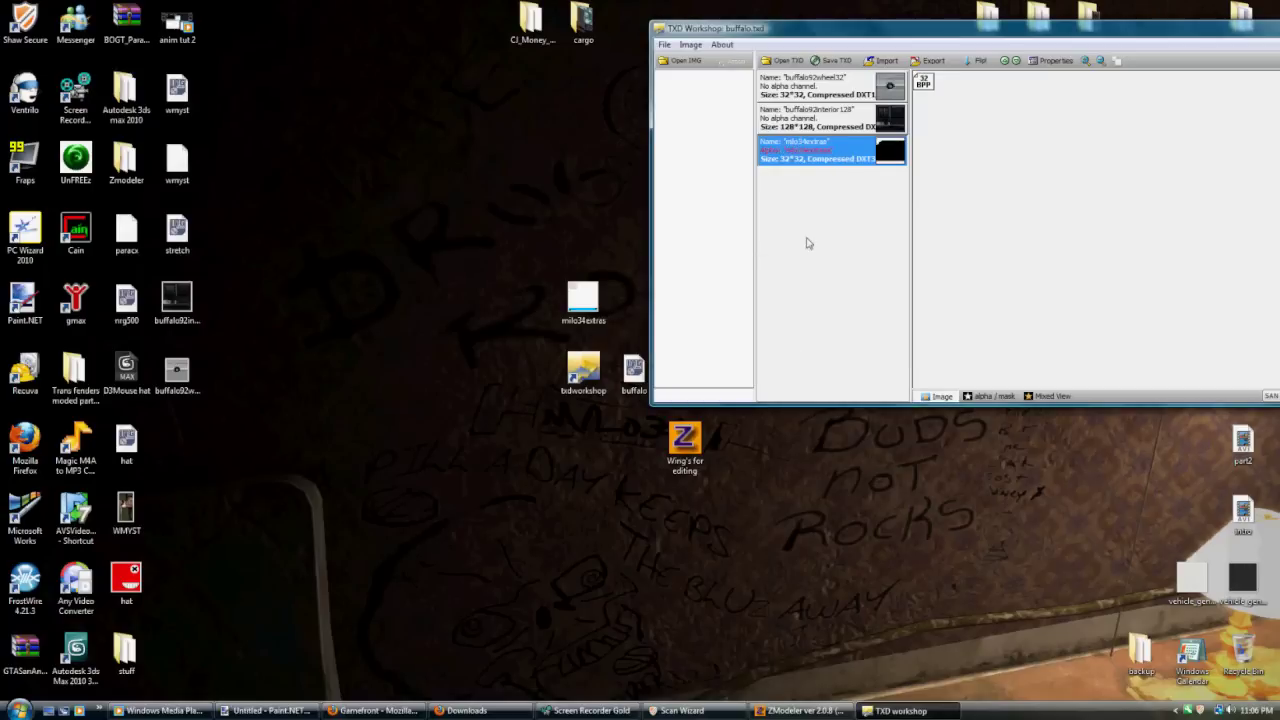
- Import the 512×512 milo34extras image into the milo34extras texture
{"action": "left_click", "coordinate": [900, 58]}
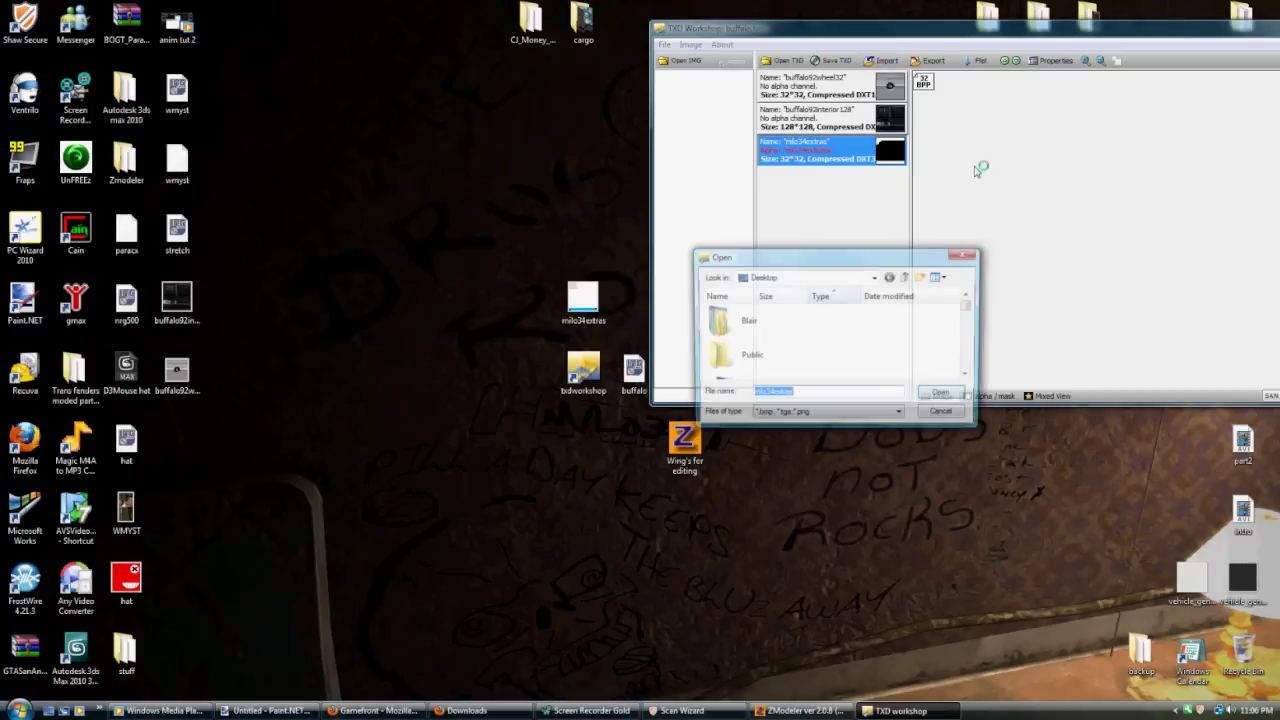
{"action": "left_click", "coordinate": [943, 397]}
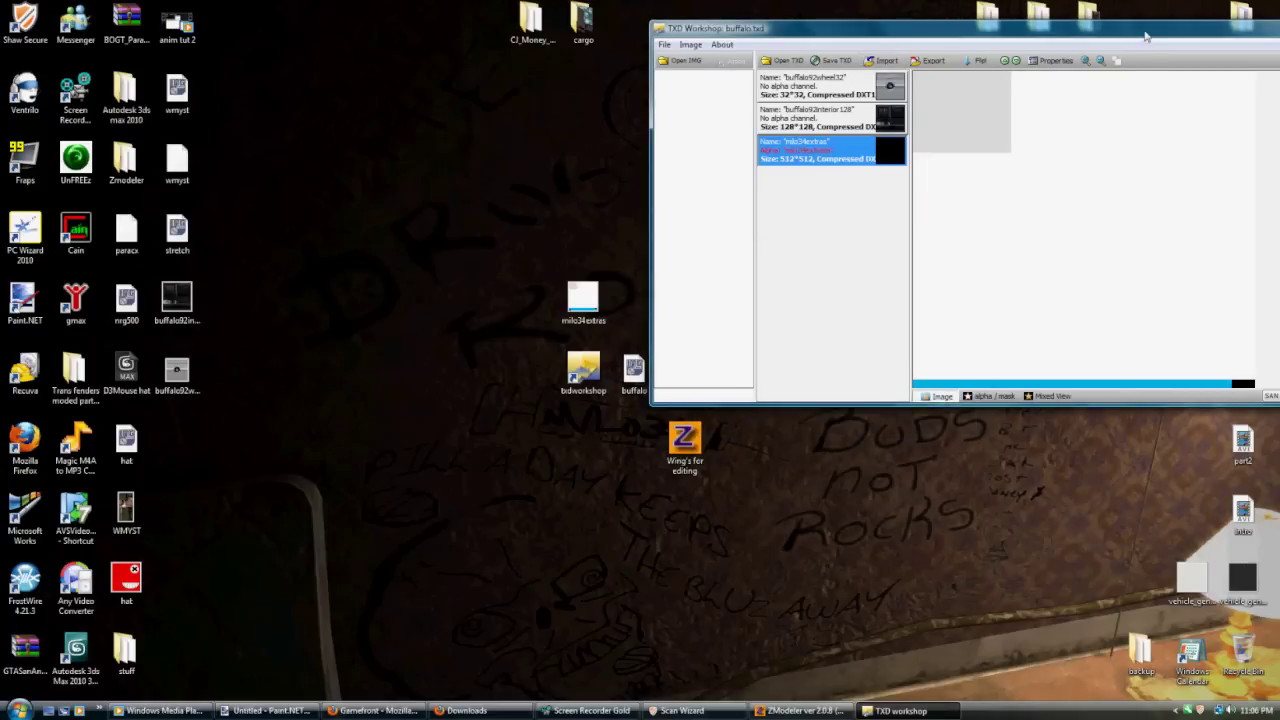
{"action": "left_click_drag", "start_coordinate": [1147, 30], "coordinate": [922, 12]}
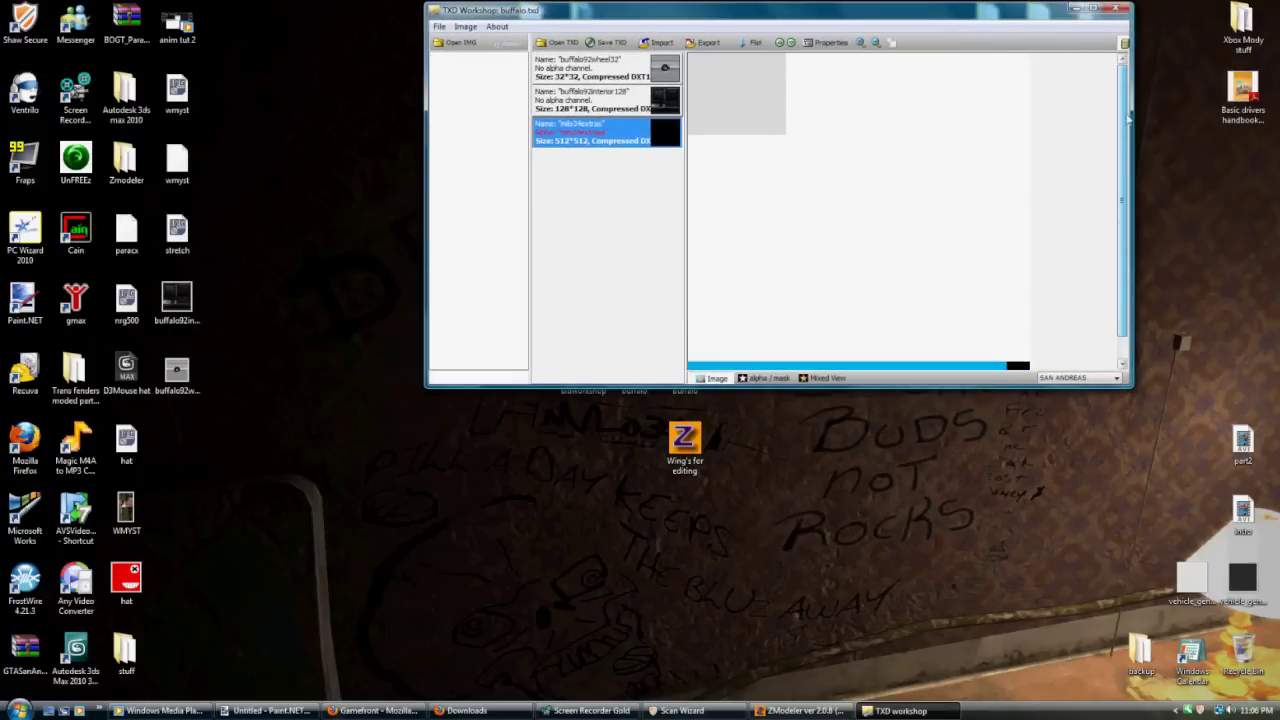
{"action": "left_click_drag", "start_coordinate": [1128, 100], "coordinate": [1135, 165]}
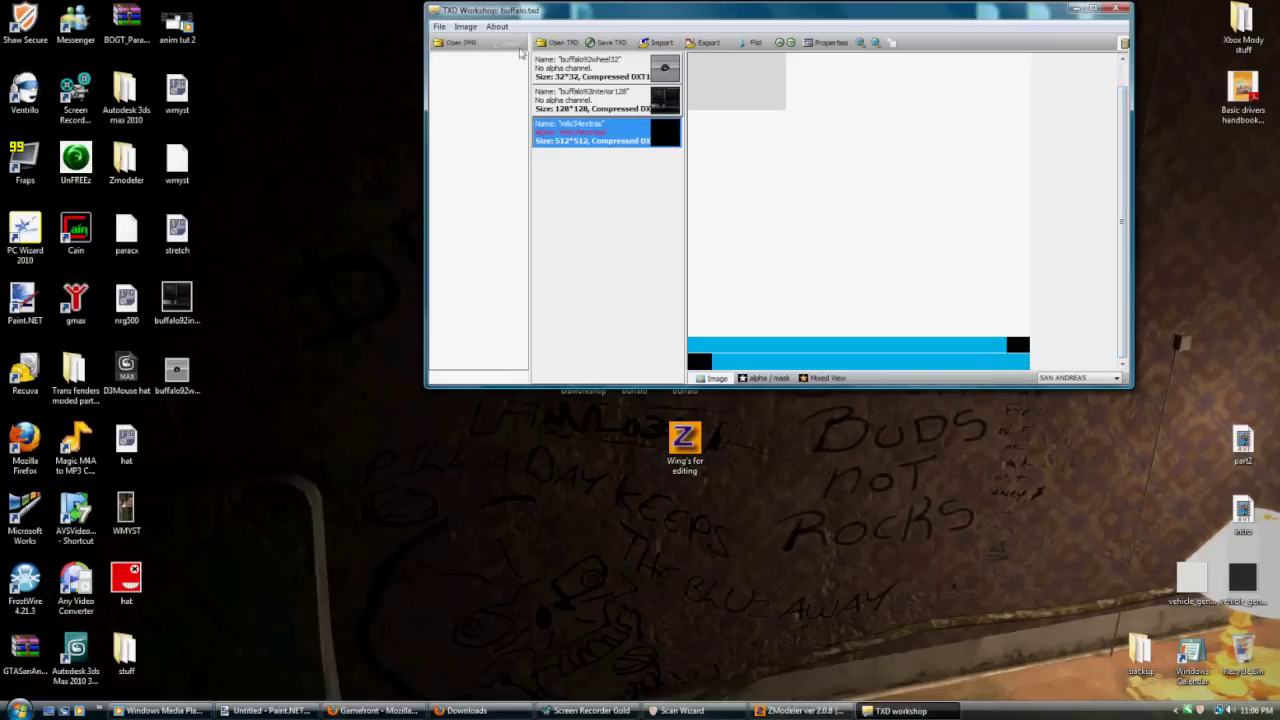
- Save buffalo.txd and launch a second TXD Workshop window from the desktop icon
{"action": "left_click", "coordinate": [439, 26]}
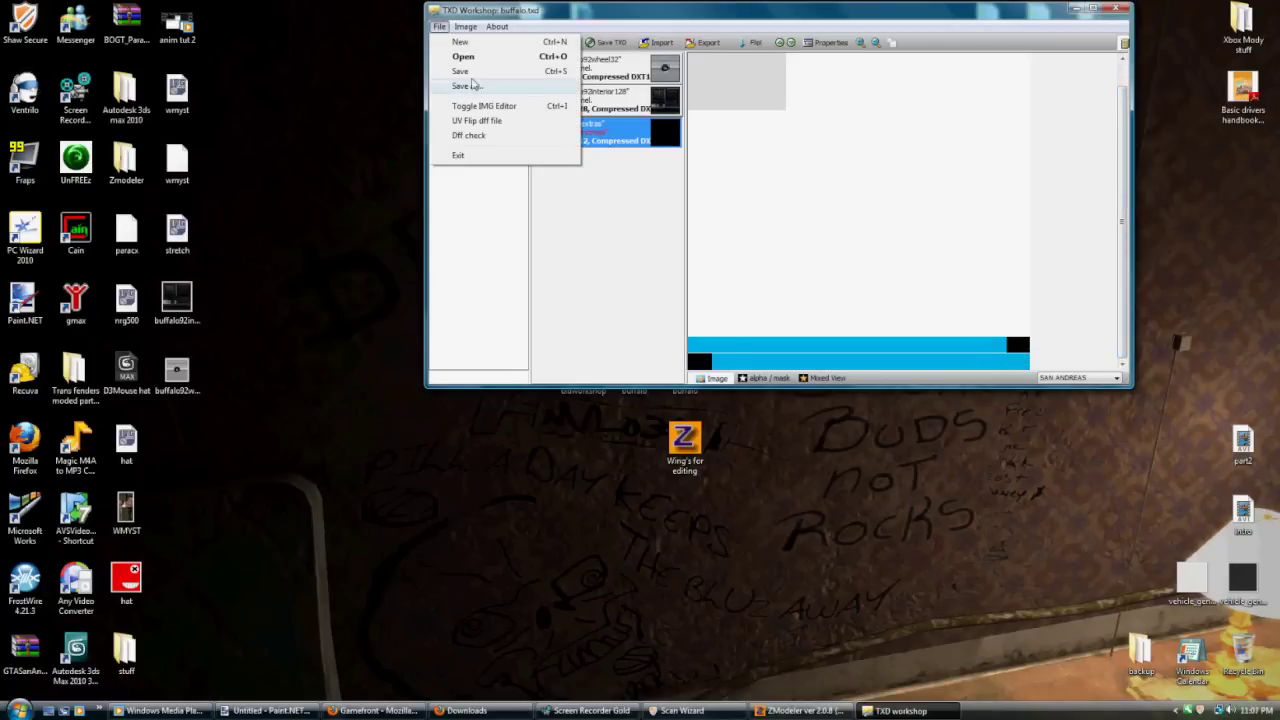
{"action": "left_click", "coordinate": [471, 86]}
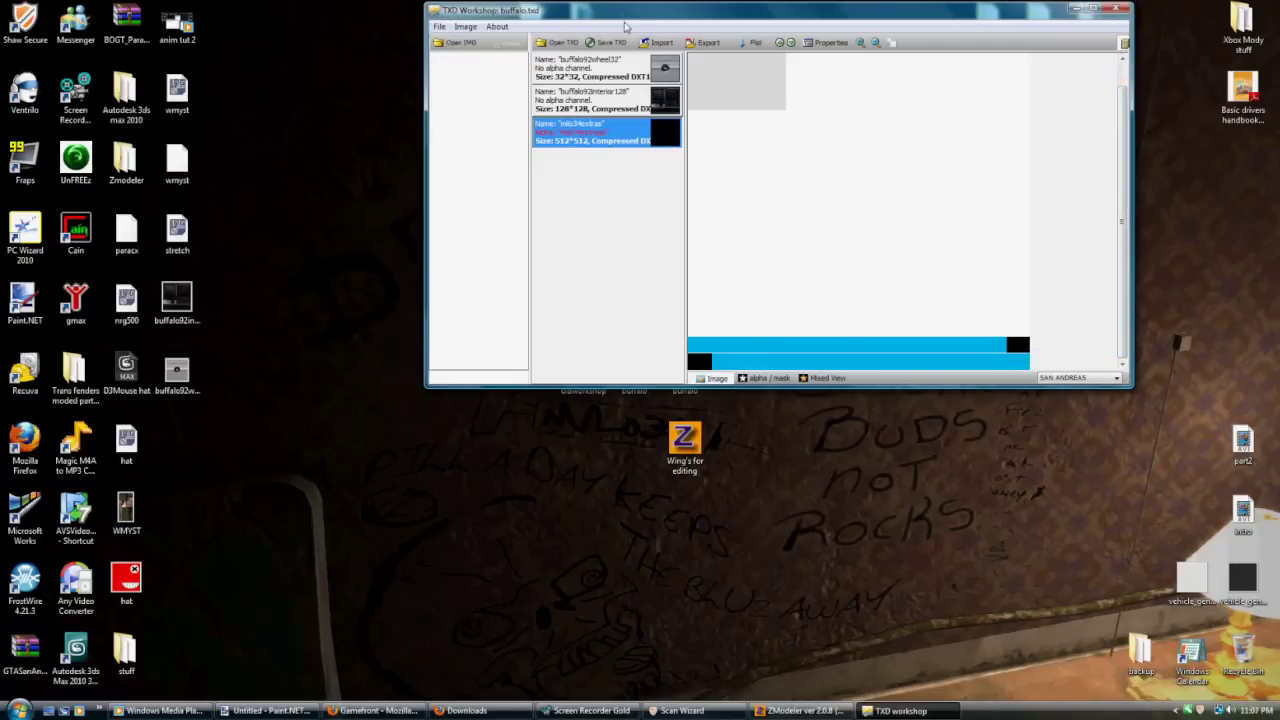
{"action": "left_click_drag", "start_coordinate": [625, 25], "coordinate": [836, 26]}
{"action": "double_click", "coordinate": [577, 372]}
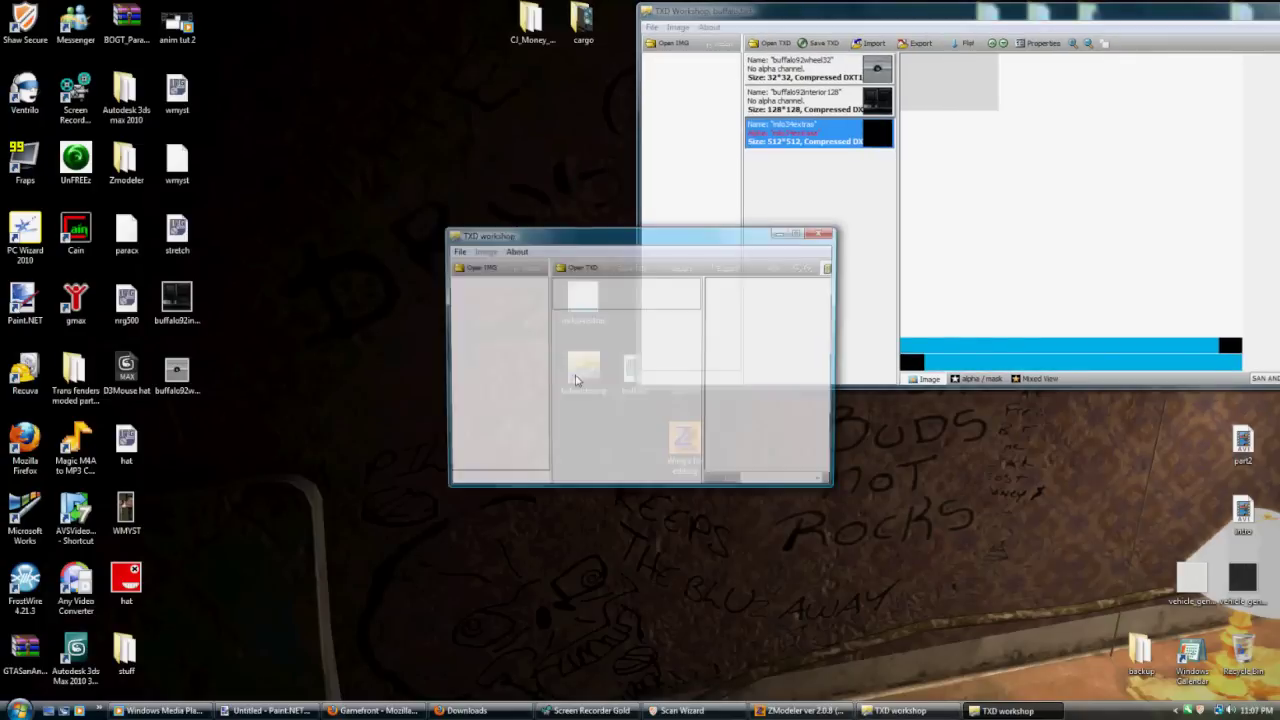
- Open buffalo.txd in the new TXD Workshop window
{"action": "left_click", "coordinate": [459, 251]}
{"action": "left_click", "coordinate": [490, 277]}
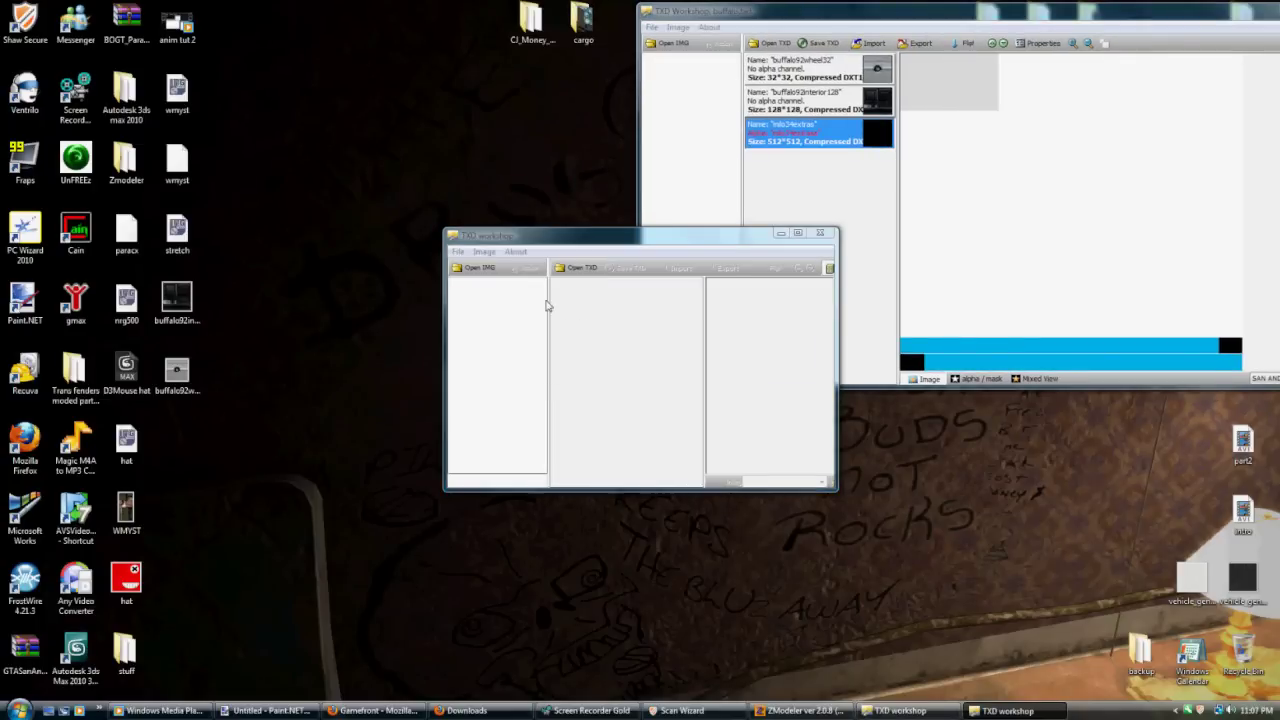
{"action": "left_click_drag", "start_coordinate": [967, 316], "coordinate": [967, 370]}
{"action": "double_click", "coordinate": [752, 340]}
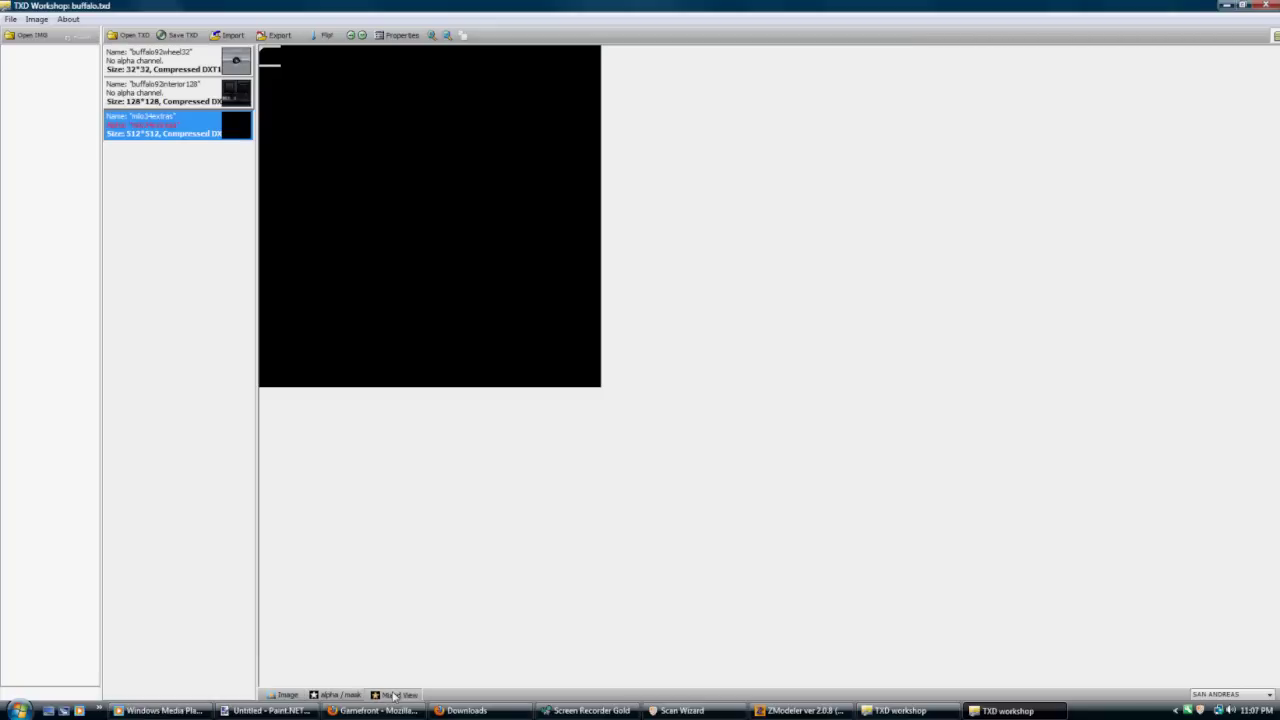
- Check milo34extras in both the Image and the alpha mask views
{"action": "left_click", "coordinate": [284, 694]}
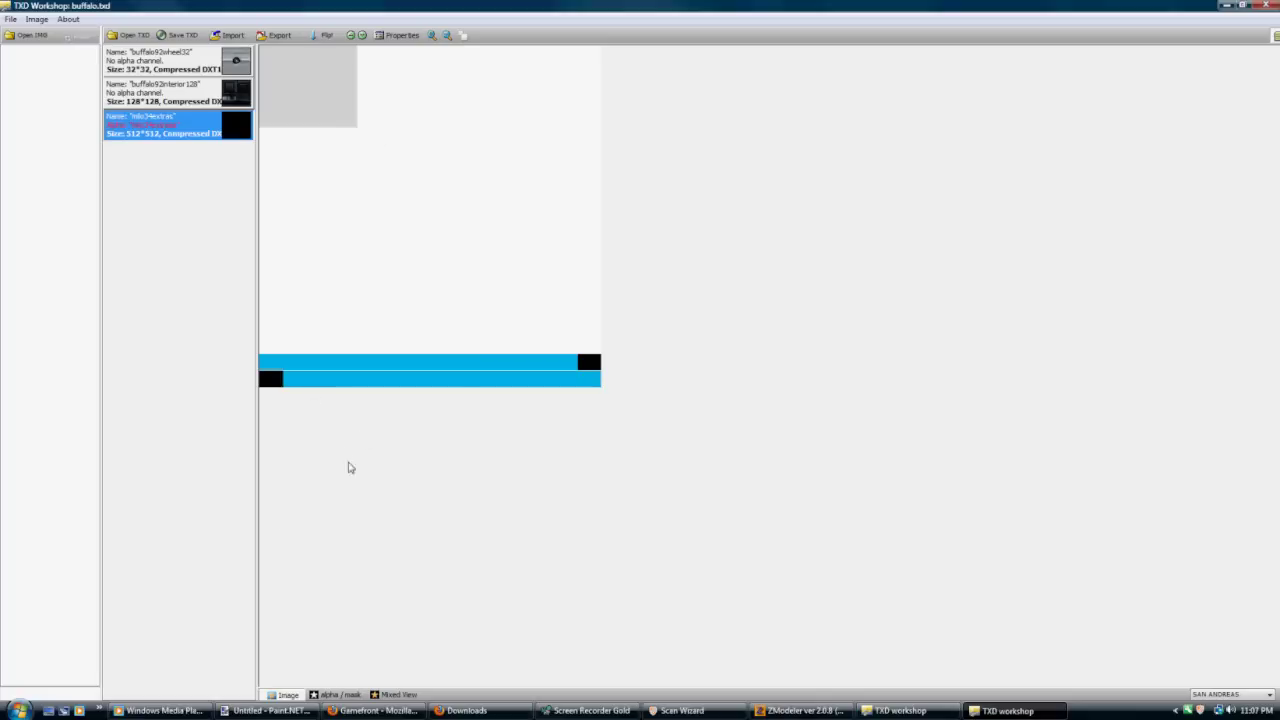
{"action": "left_click", "coordinate": [334, 694]}
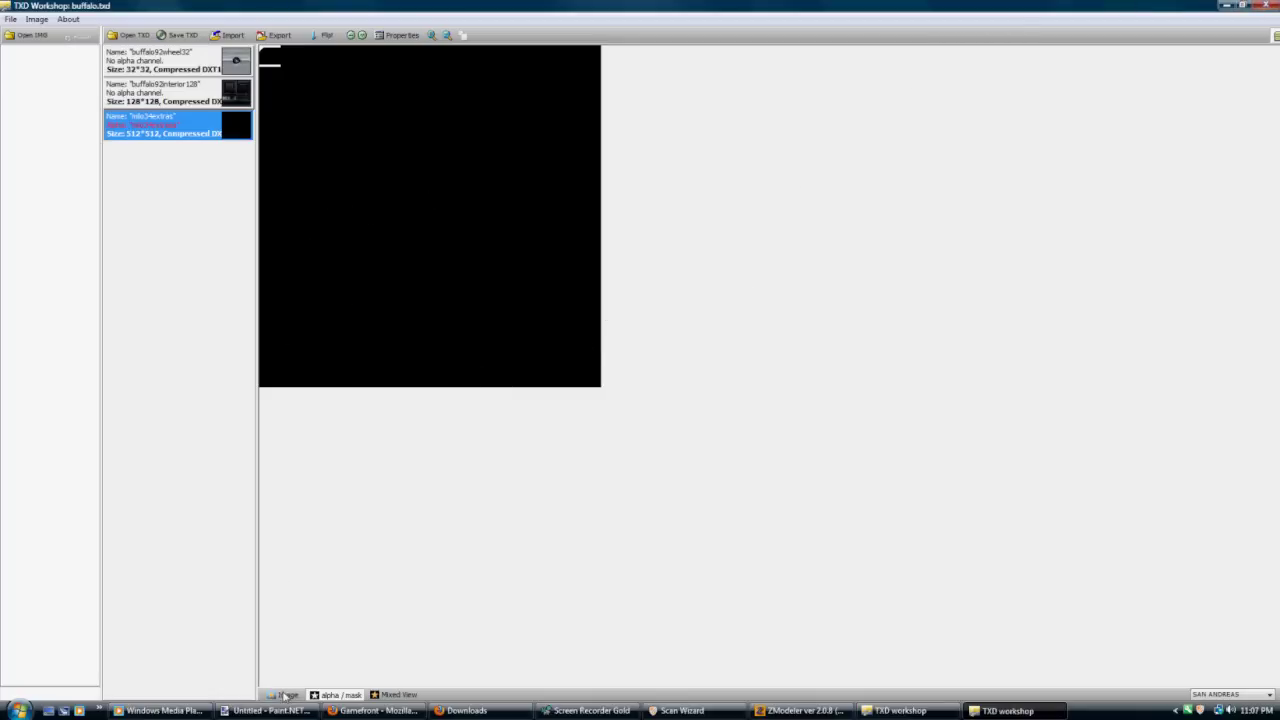
{"action": "left_click", "coordinate": [285, 694]}
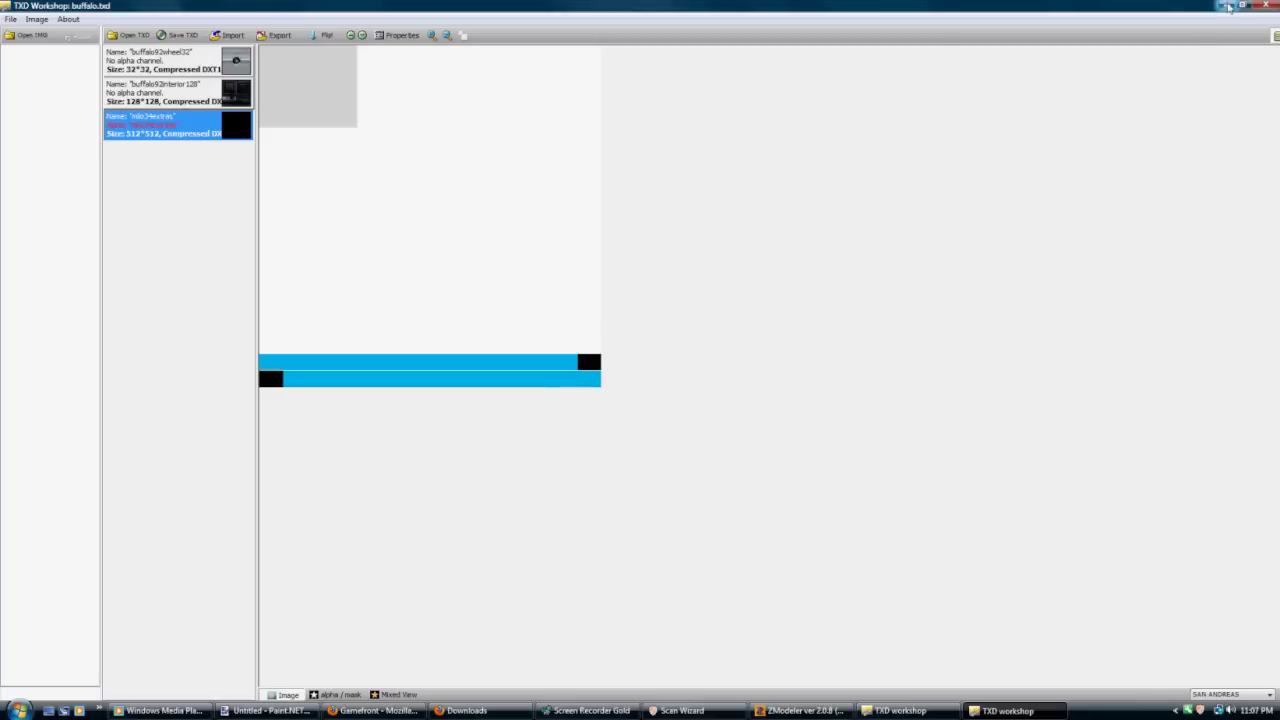
- Close both TXD Workshop windows
{"action": "left_click", "coordinate": [1242, 6]}
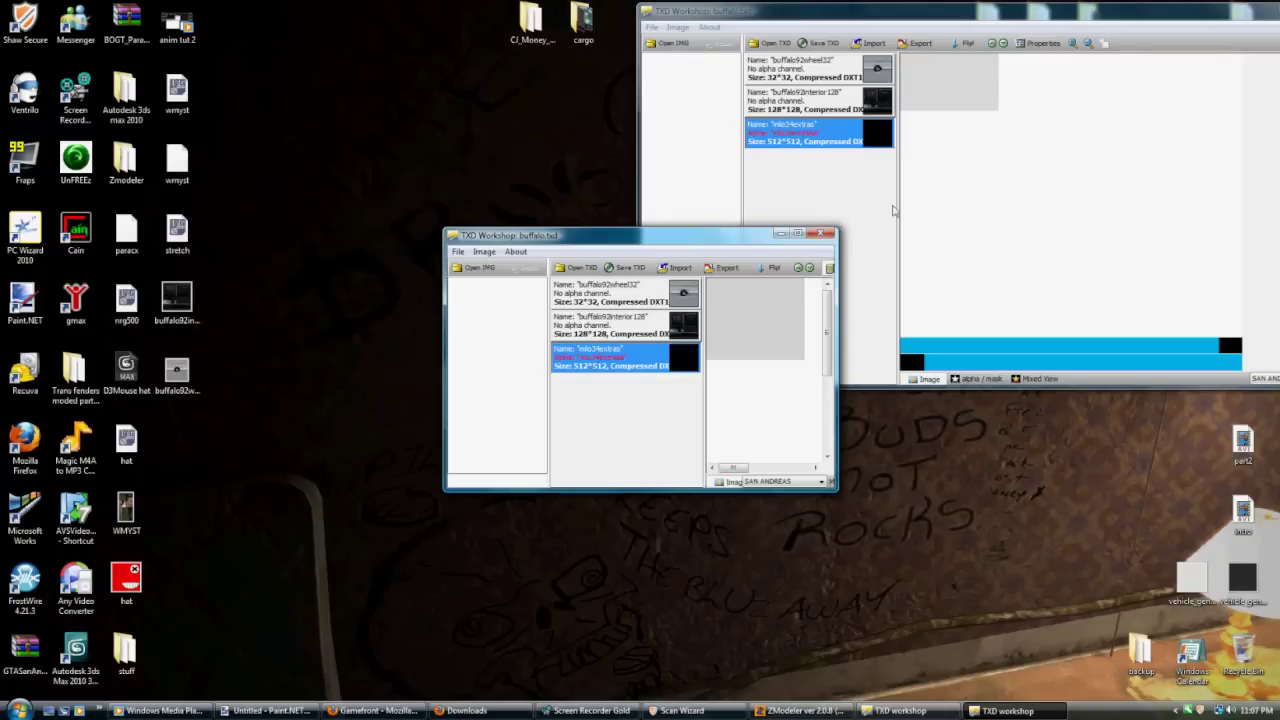
{"action": "left_click", "coordinate": [823, 233]}
{"action": "left_click_drag", "start_coordinate": [1267, 16], "coordinate": [1176, 30]}
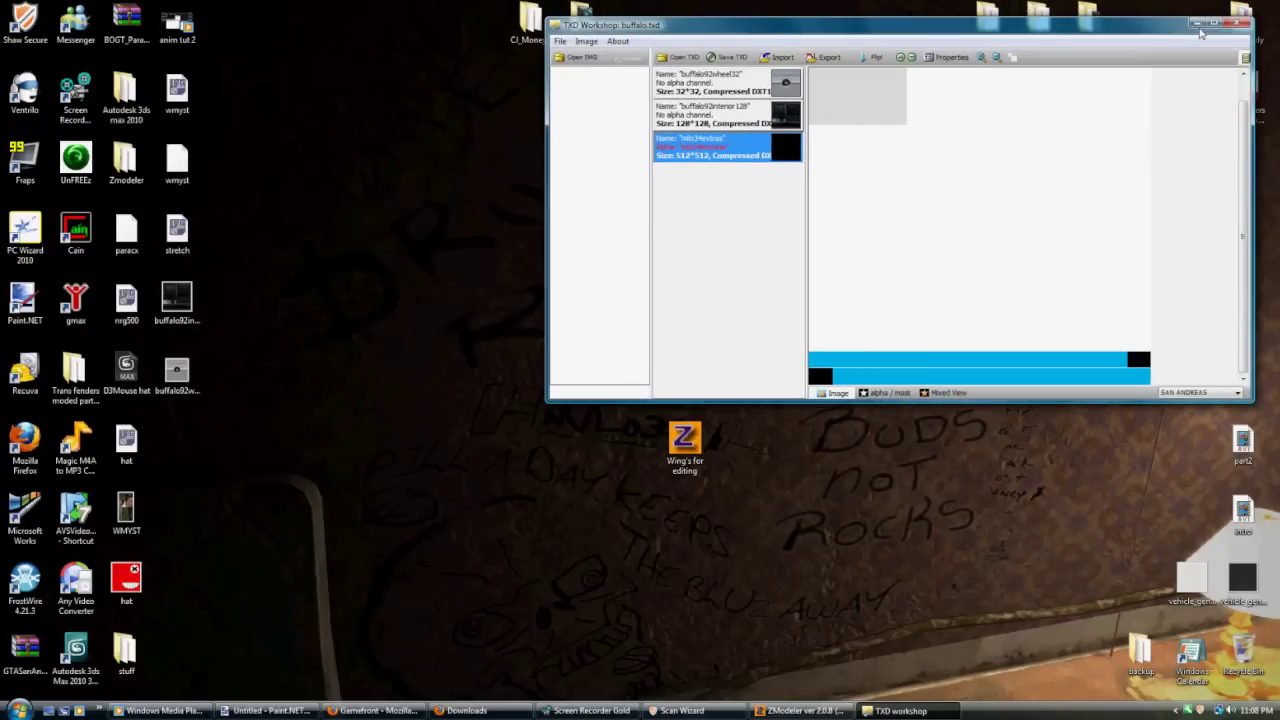
{"action": "left_click", "coordinate": [1240, 22]}
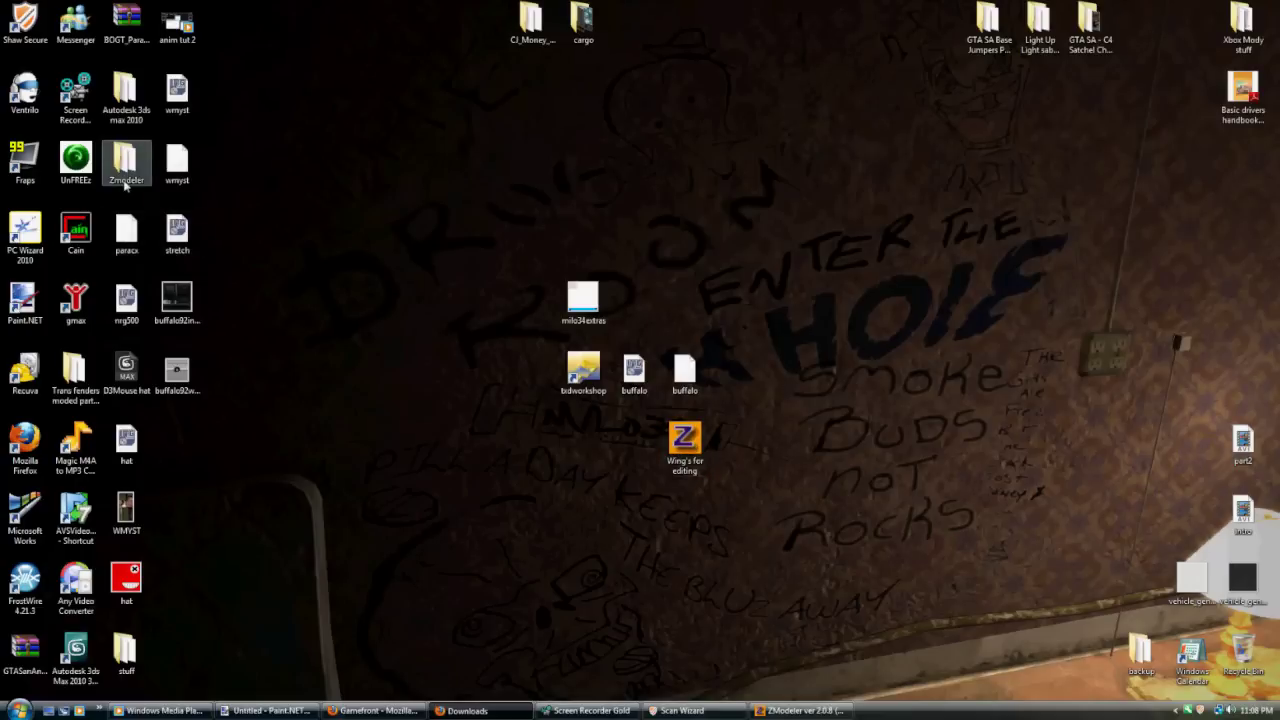
- Start ZModeler 2 from the 'ready for editing' file in the Zmodeler folder, then close Explorer
{"action": "double_click", "coordinate": [126, 170]}
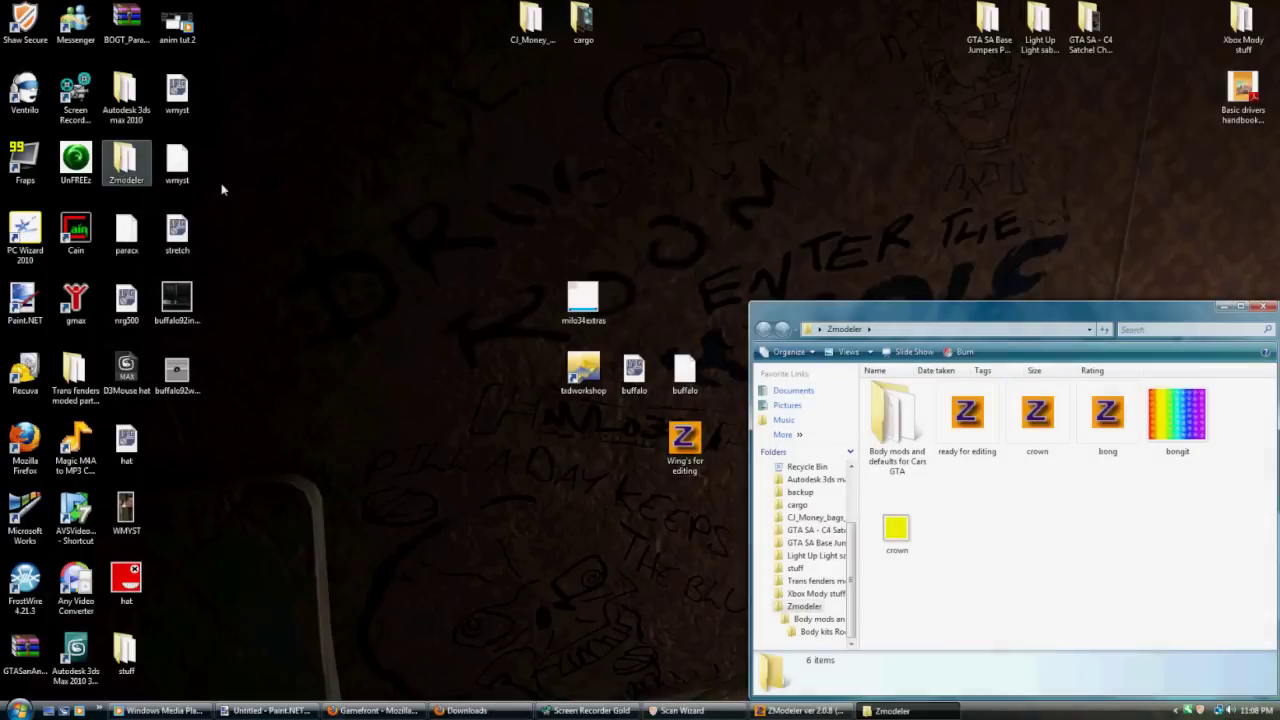
{"action": "double_click", "coordinate": [967, 415]}
{"action": "left_click", "coordinate": [1261, 307]}
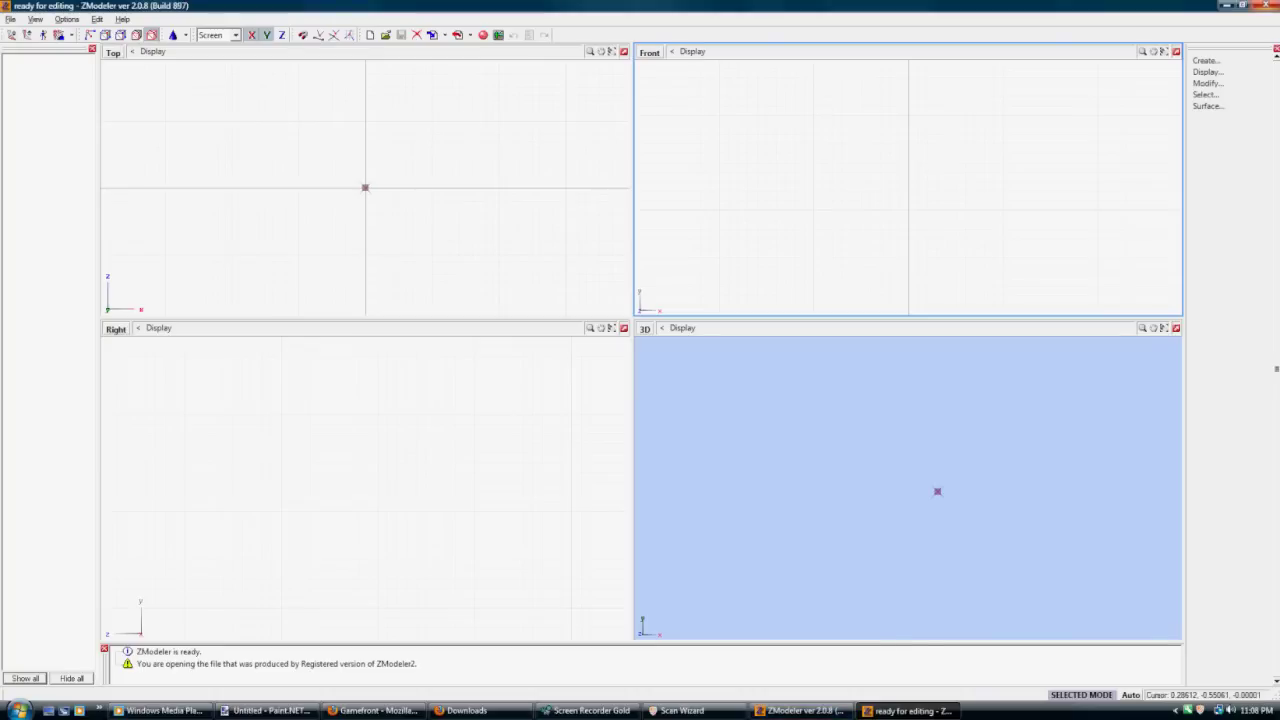
{"action": "left_click", "coordinate": [822, 711]}
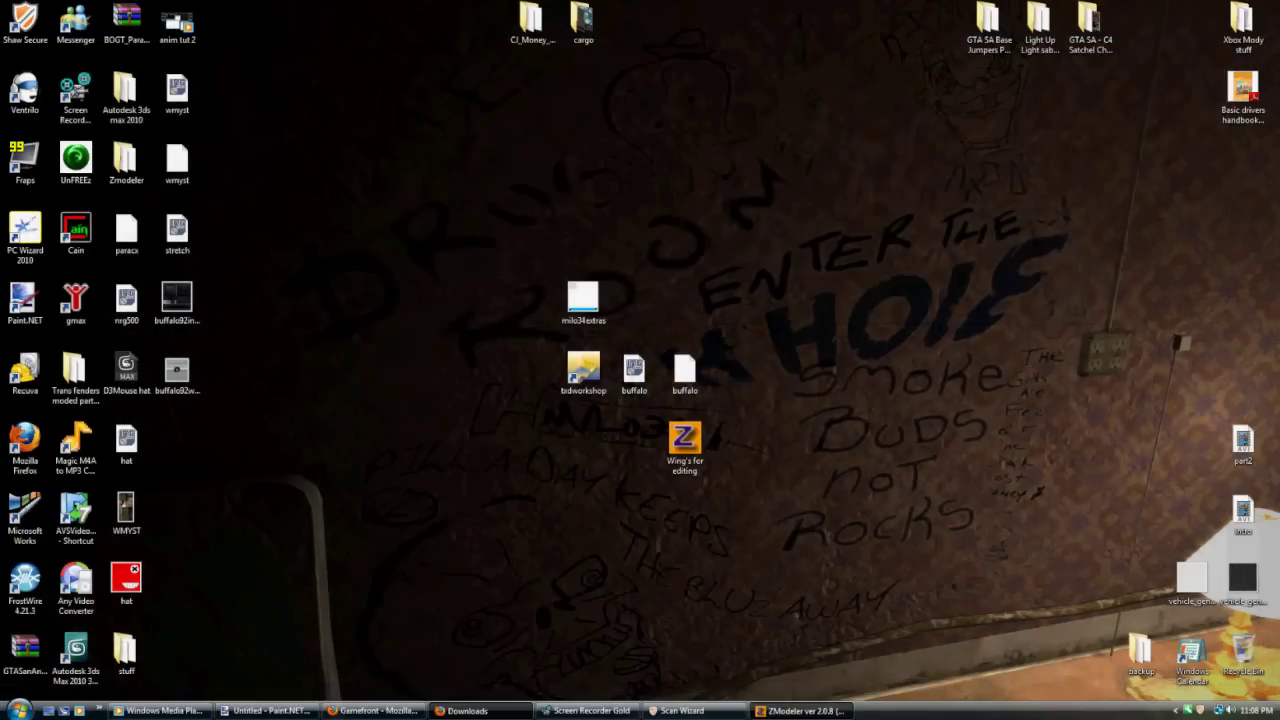
{"action": "left_click", "coordinate": [822, 711]}
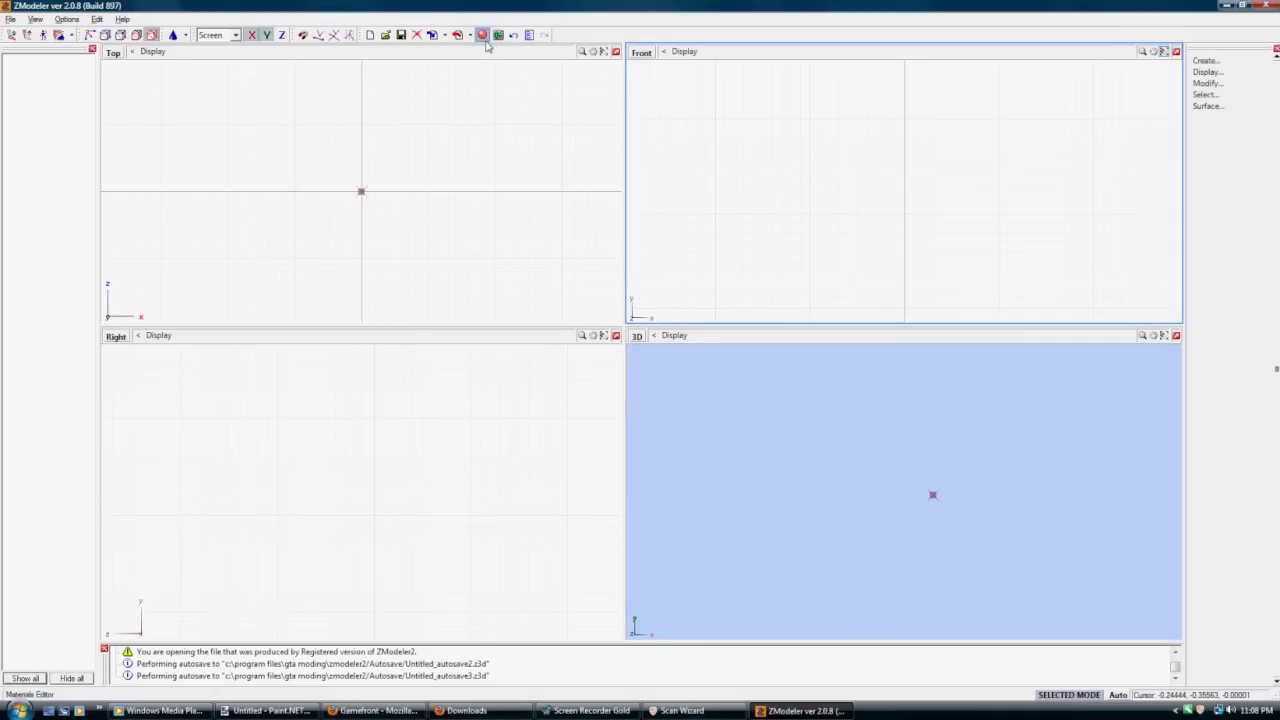
- From the Materials Editor's first texture layer, add a texture and browse to the user profile folder
{"action": "left_click", "coordinate": [486, 42]}
{"action": "left_click", "coordinate": [79, 293]}
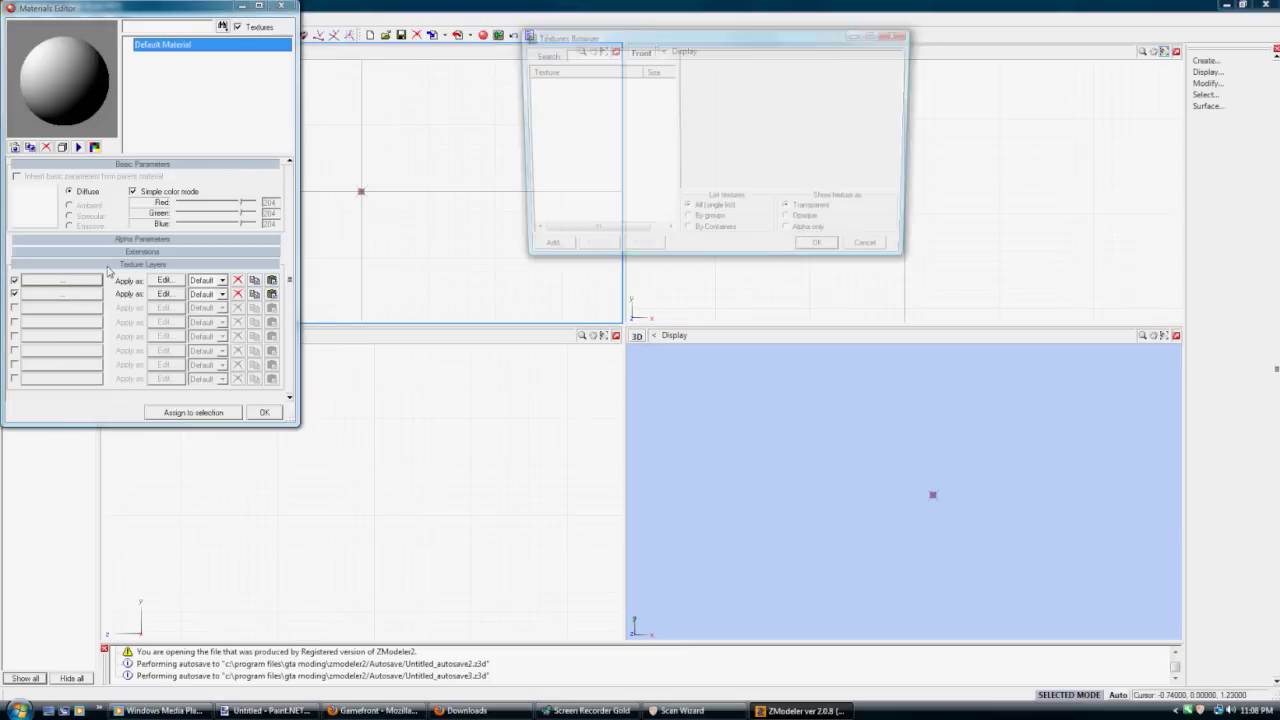
{"action": "left_click", "coordinate": [547, 248]}
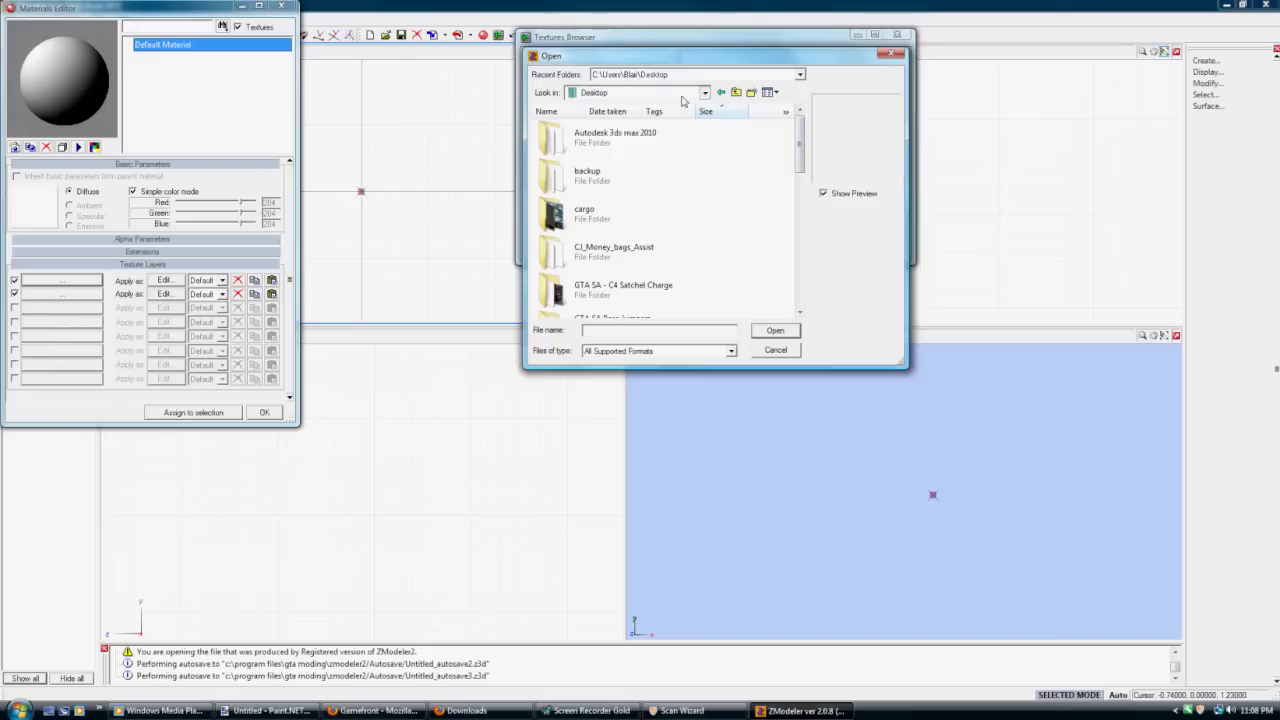
{"action": "left_click", "coordinate": [704, 92]}
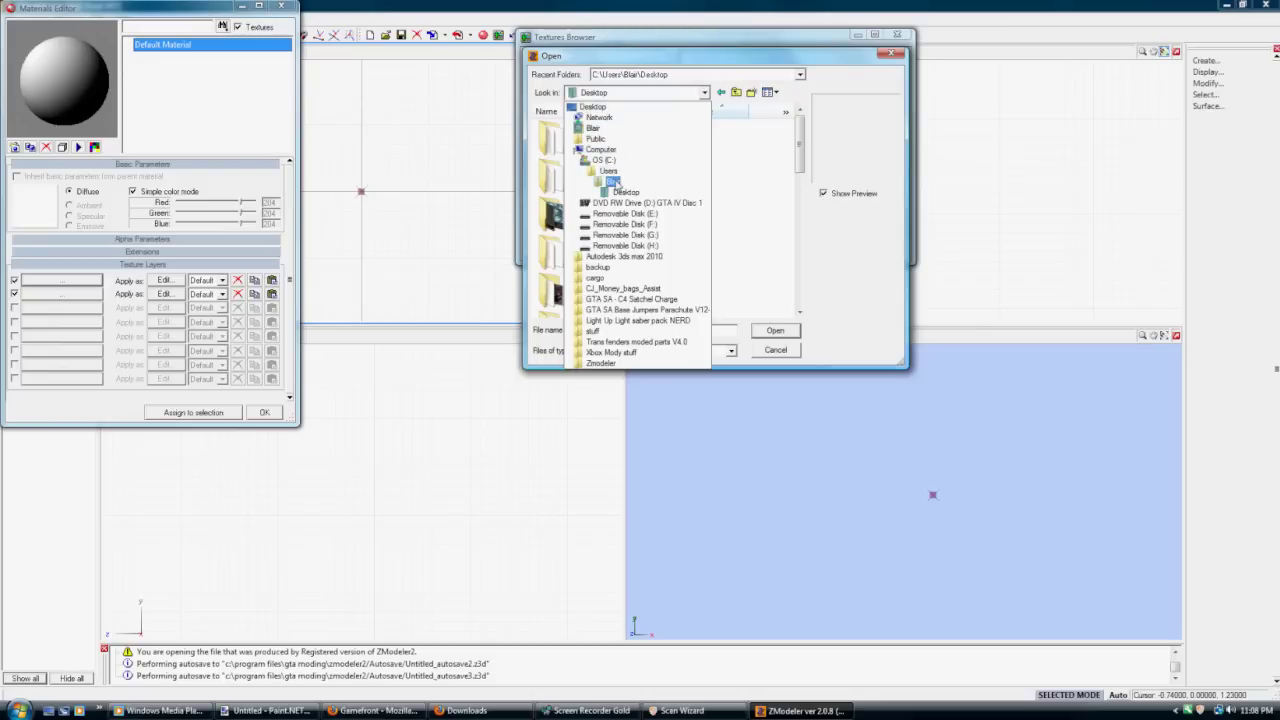
{"action": "left_click", "coordinate": [613, 181]}
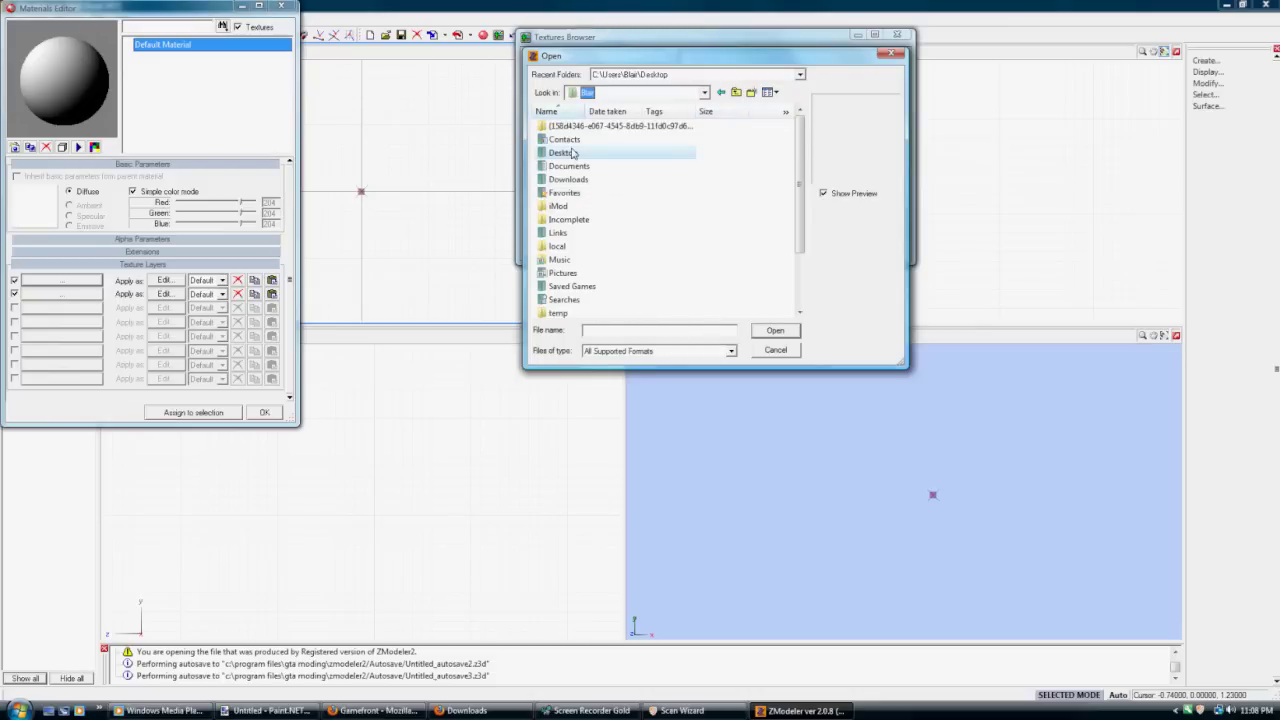